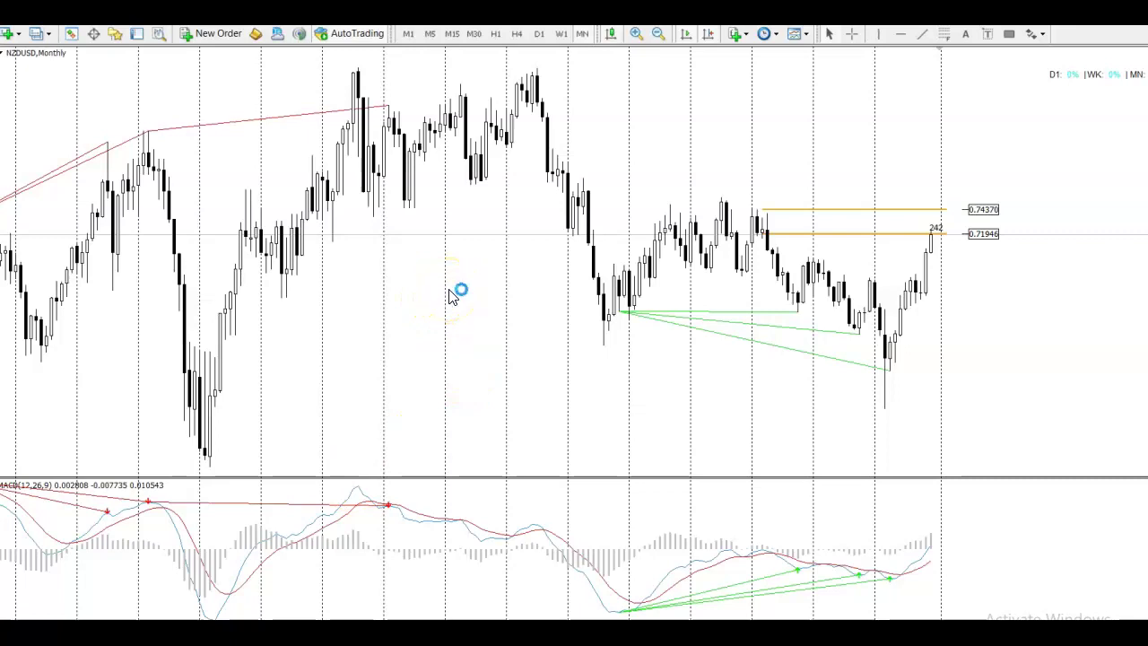
Step: Draw a green zone rectangle from 0.74411 to 0.71946 between the orange price lines
mouse_move(571, 238)
left_click(1008, 34)
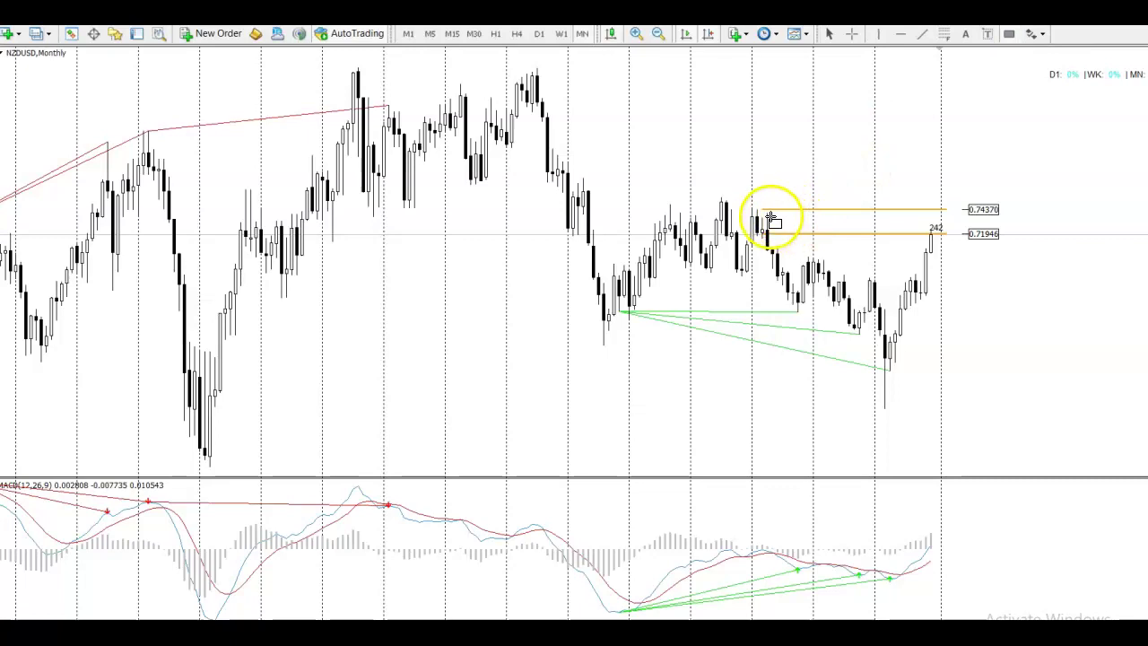
left_click_drag(762, 209, 945, 236)
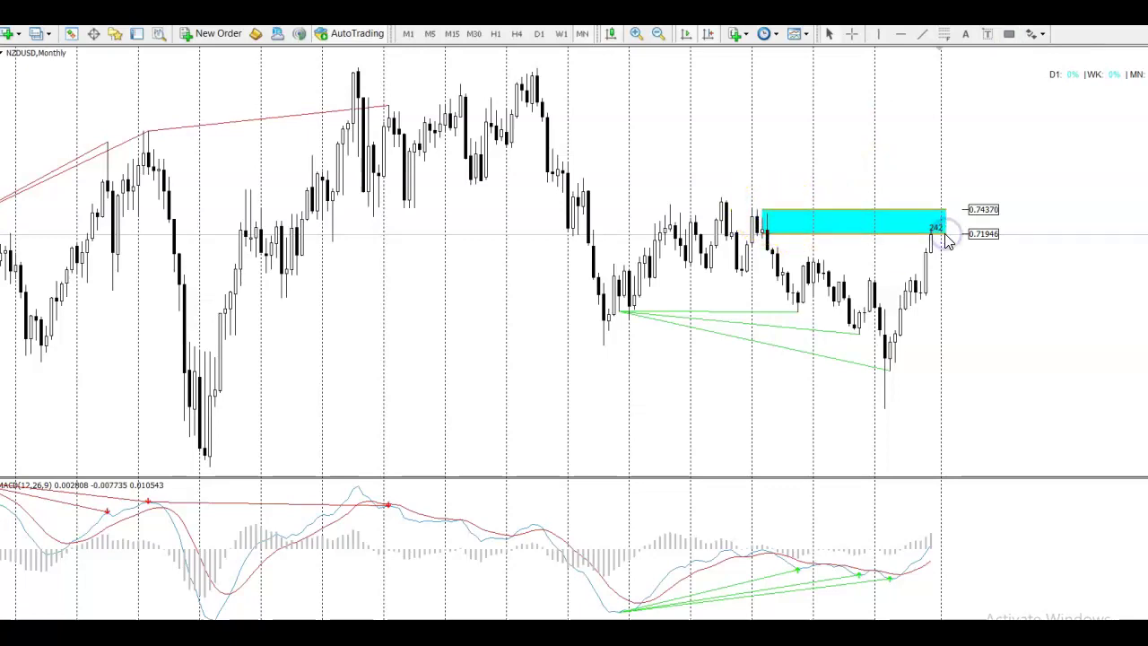
right_click(956, 235)
left_click(996, 320)
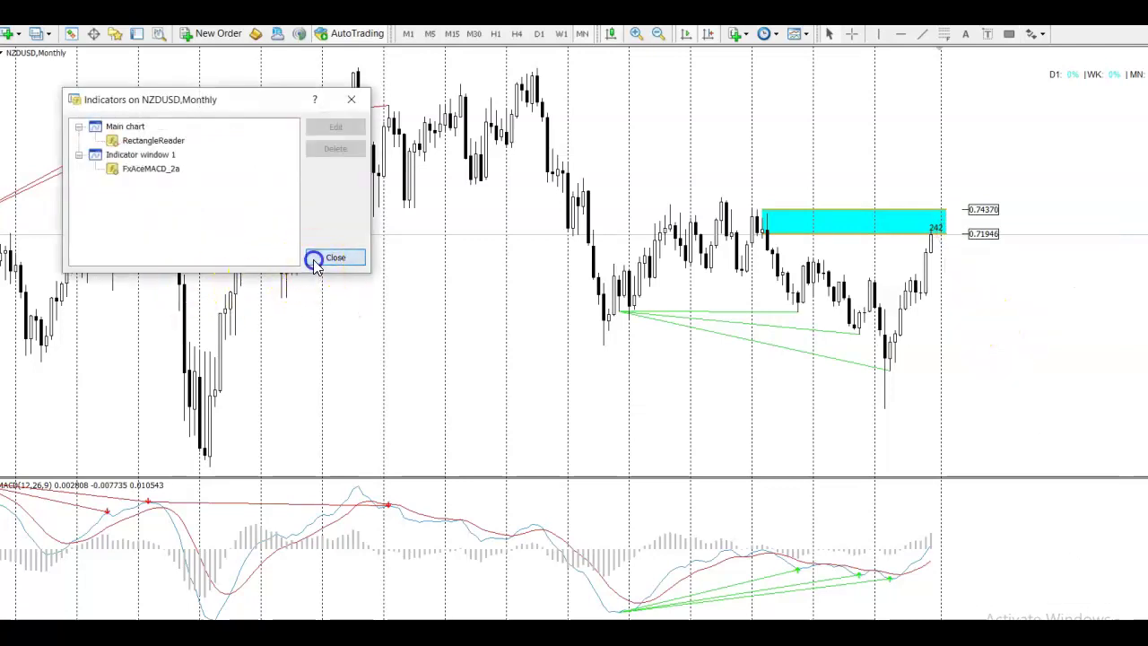
left_click(310, 259)
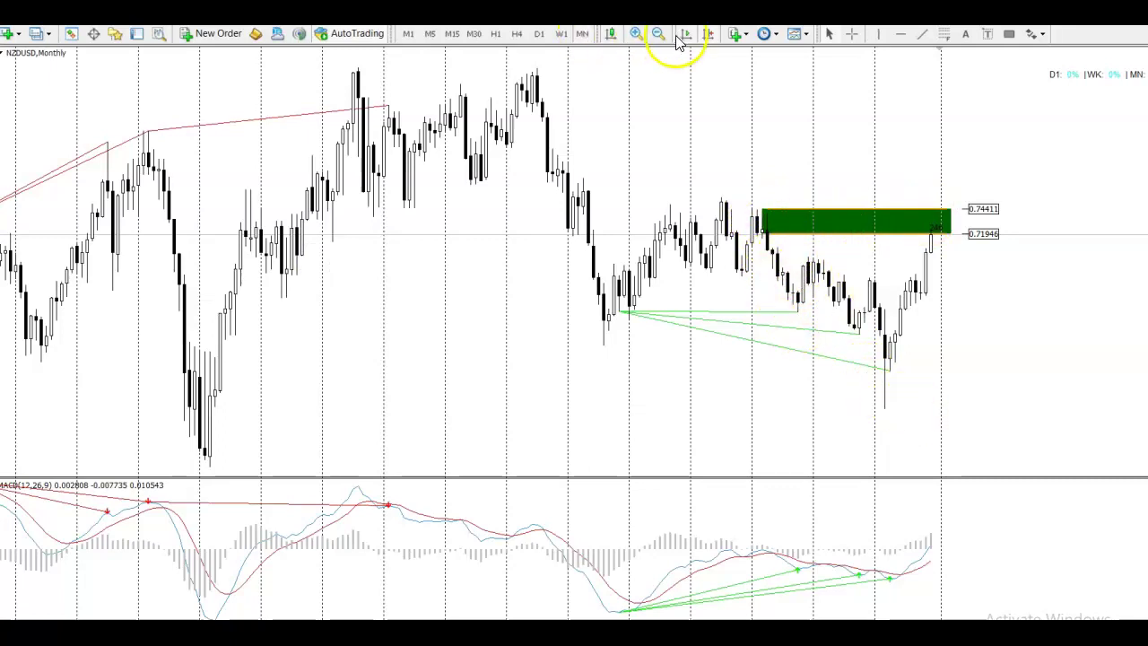
left_click(849, 37)
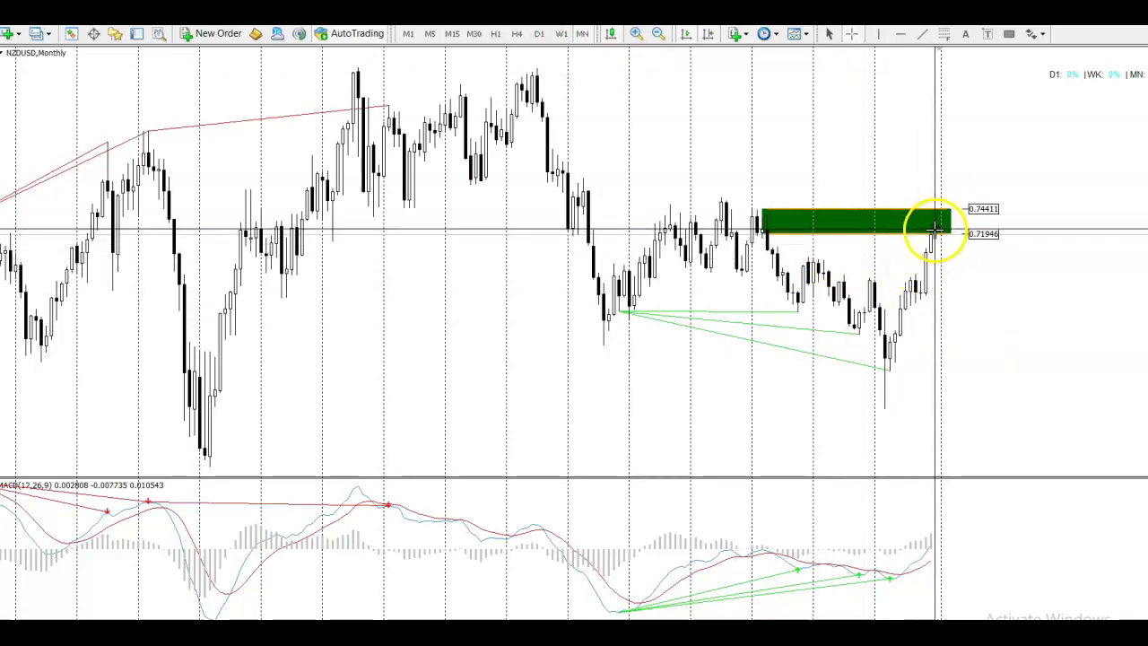
Step: On the weekly chart, draw a green zone from 0.73953 to 0.72350 below the upper yellow line
left_click(563, 34)
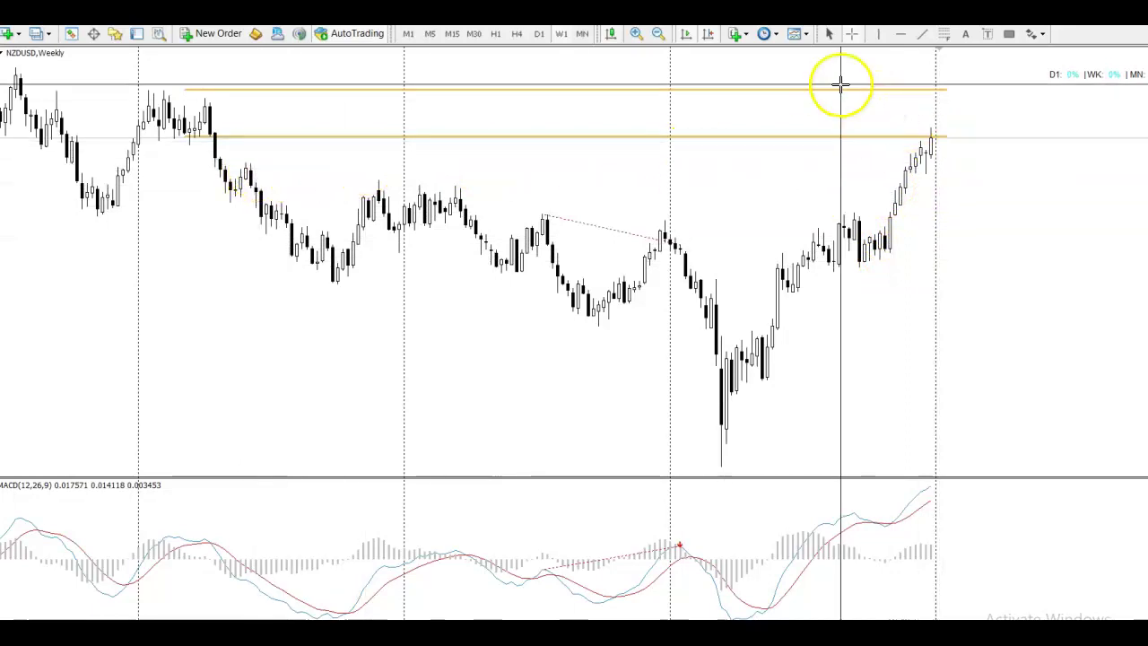
left_click(1009, 34)
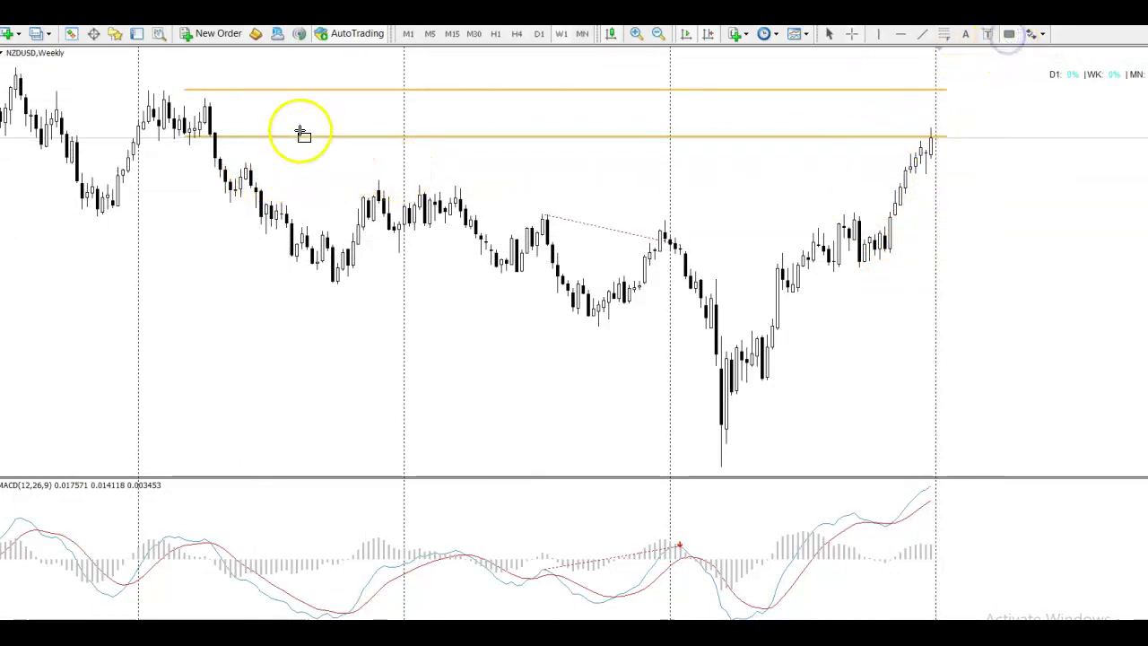
left_click_drag(204, 98, 227, 122)
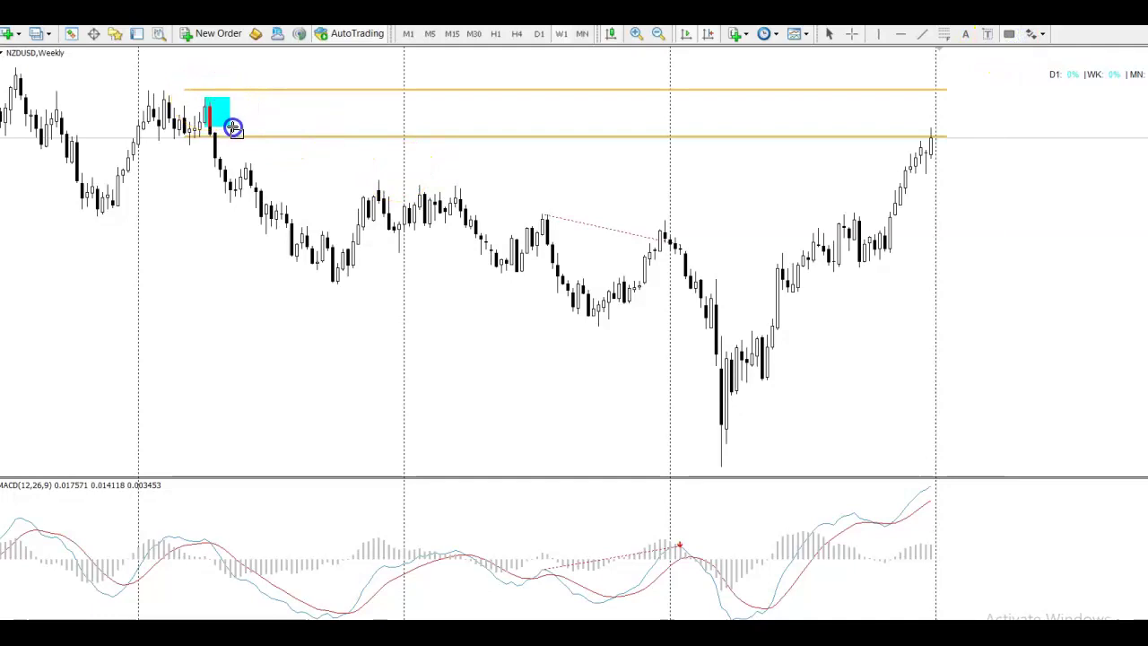
right_click(261, 149)
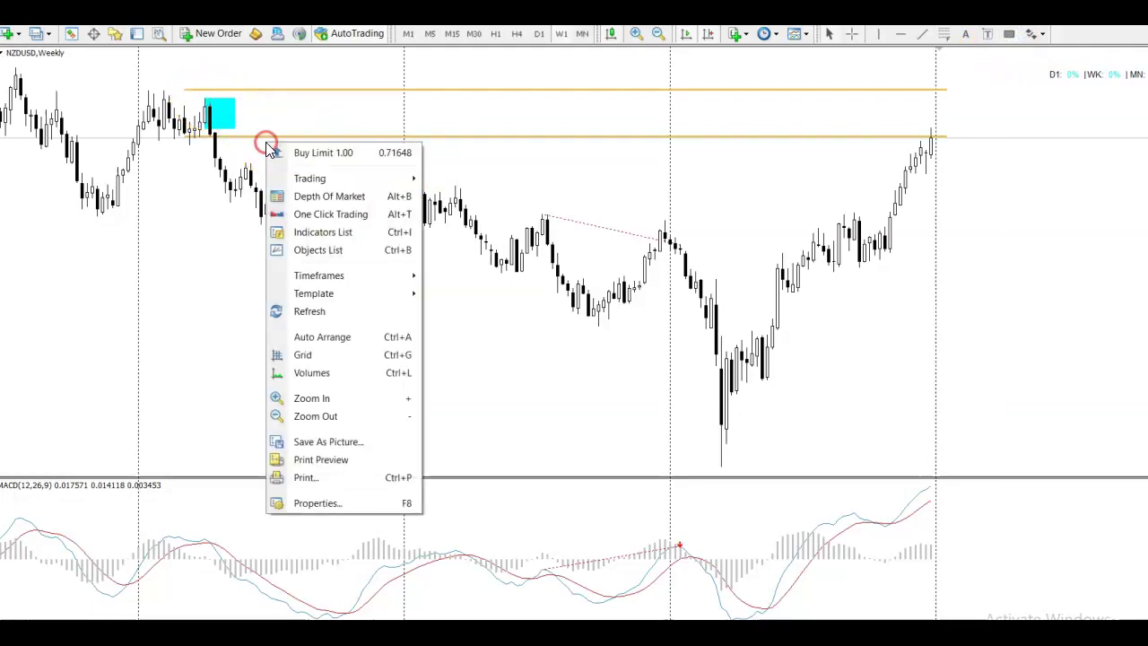
left_click(302, 228)
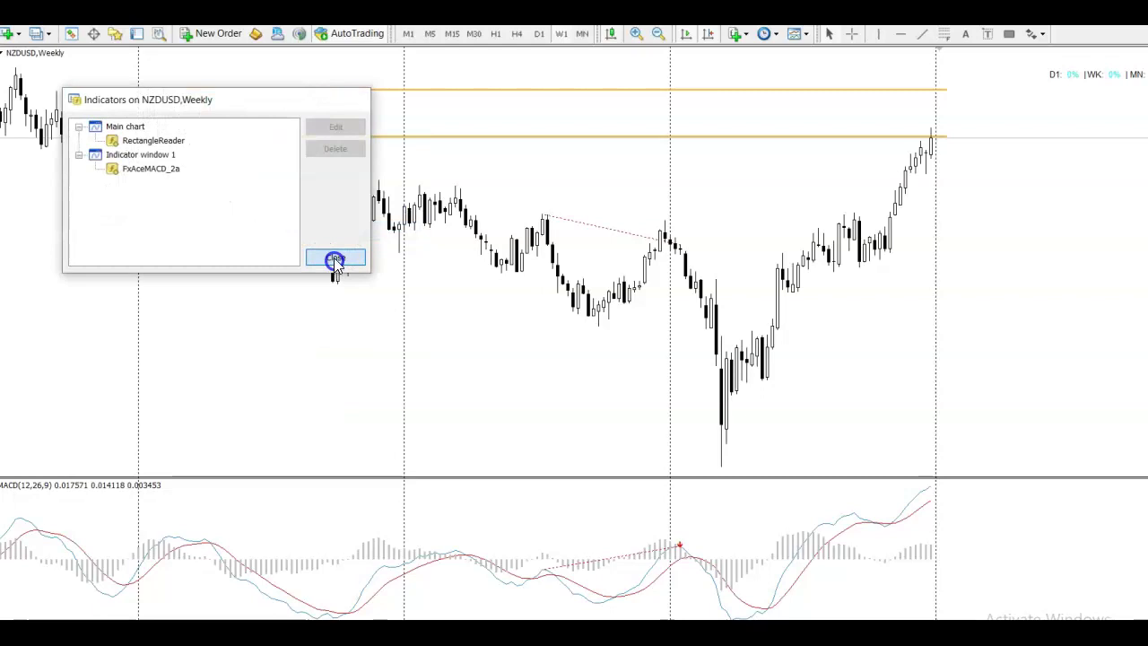
left_click(335, 260)
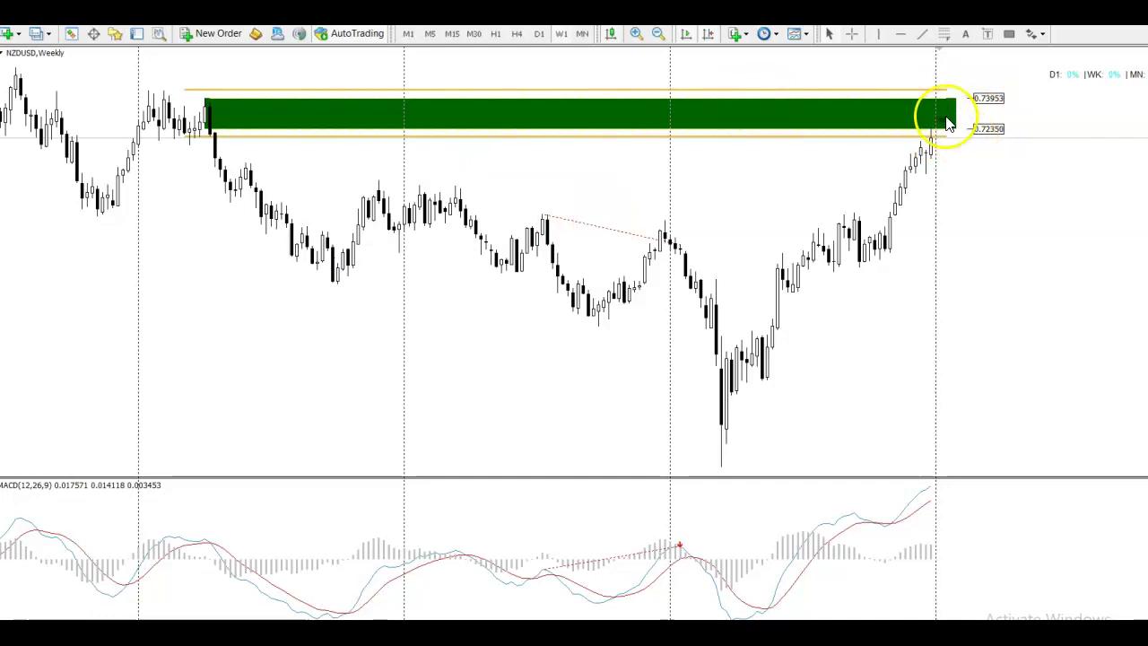
left_click(538, 36)
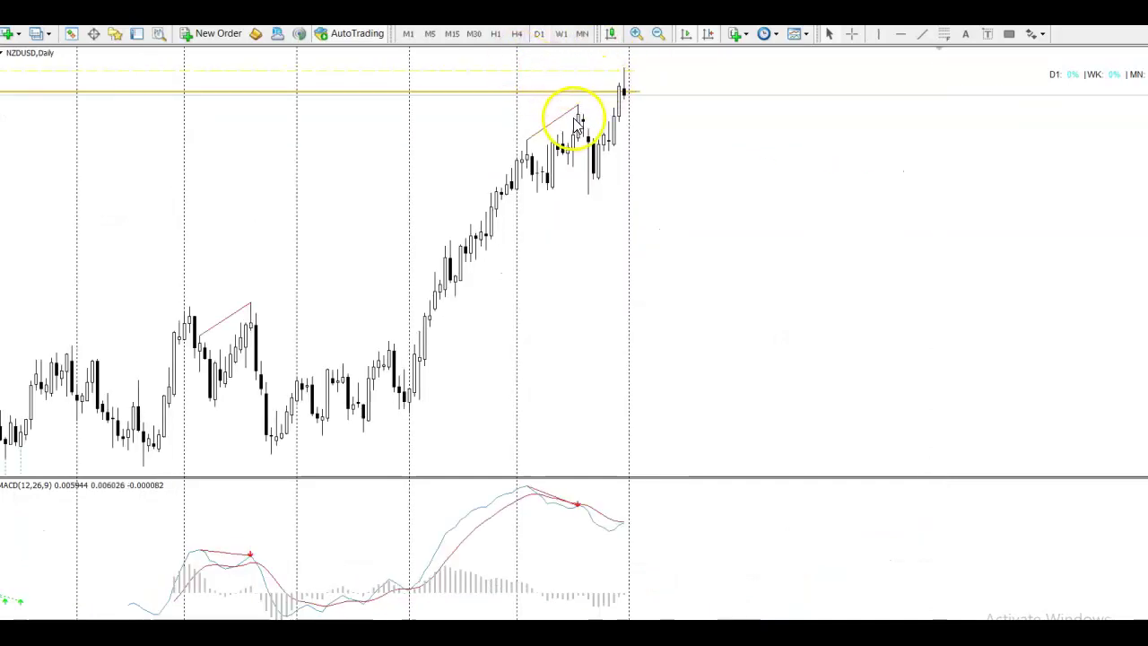
Step: On the 4-hour chart, draw a red zone from 0.72412 to 0.72181 at the latest highs
left_click(519, 35)
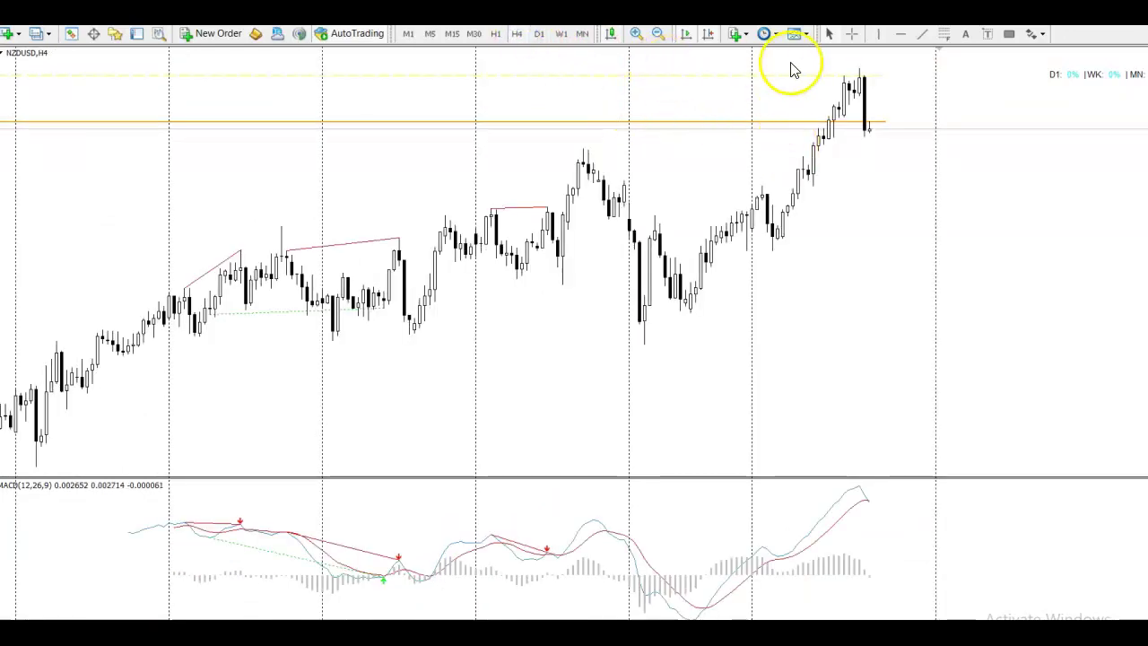
left_click(1008, 34)
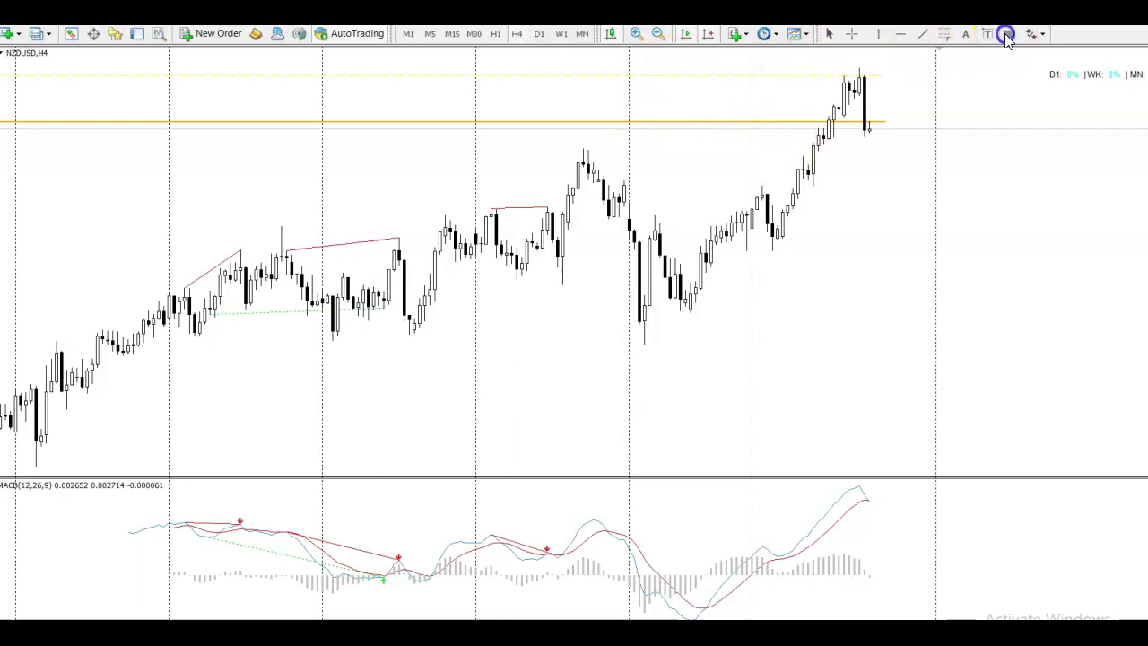
left_click_drag(859, 68, 899, 94)
right_click(899, 94)
left_click(960, 179)
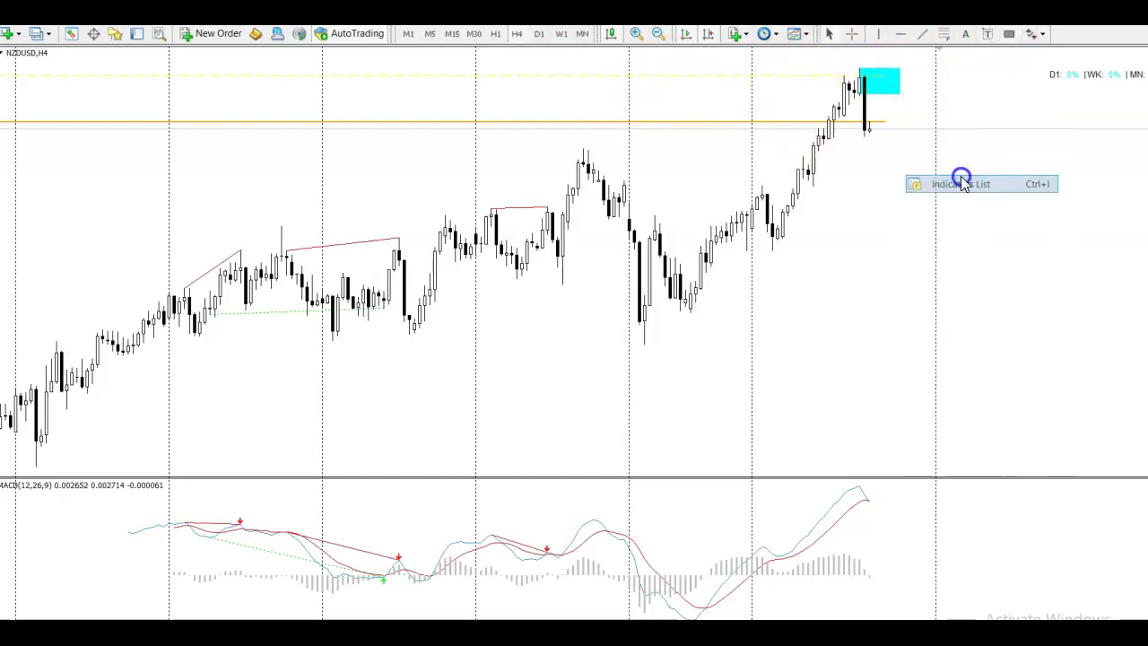
left_click(338, 259)
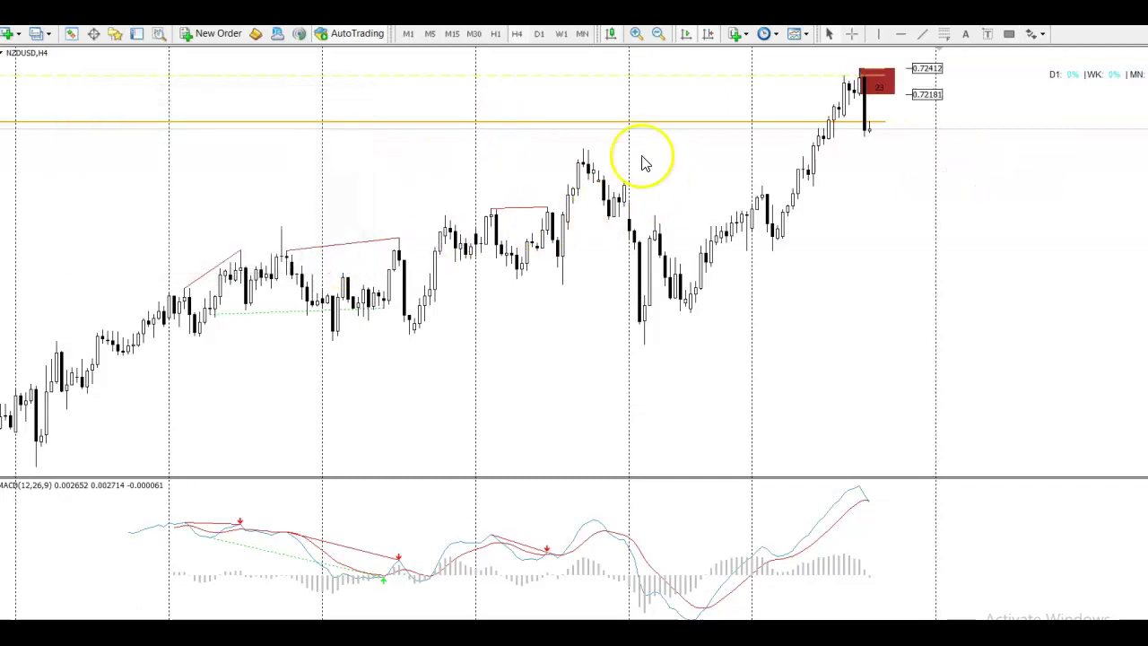
Step: Draw a red rising trendline under the recent rally
left_click(922, 35)
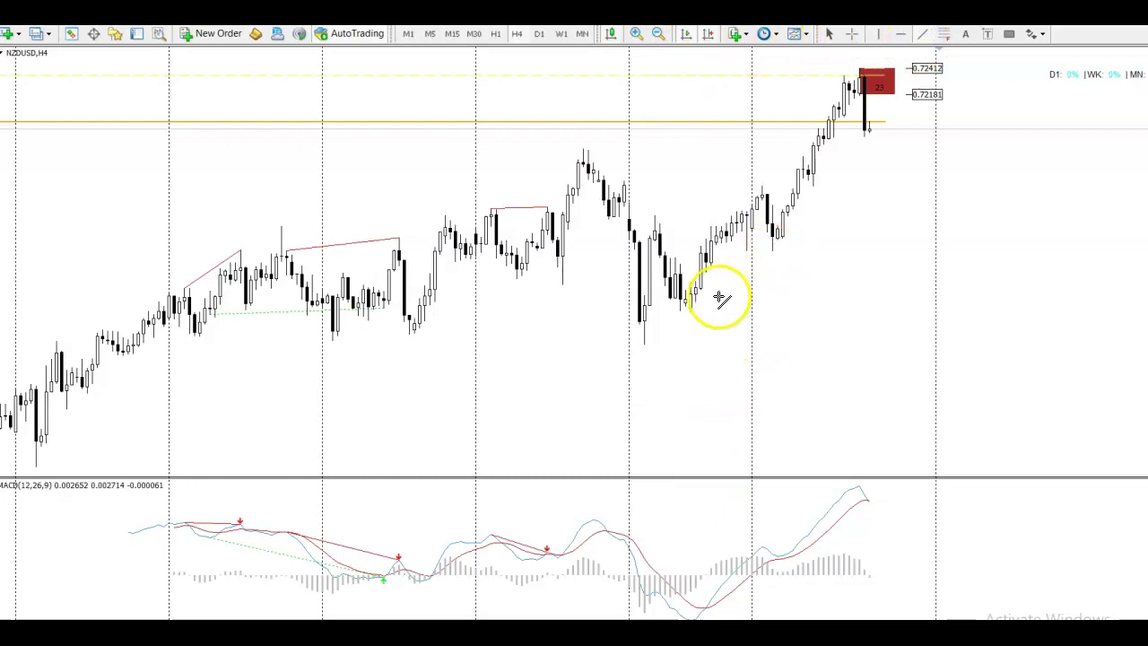
left_click_drag(773, 249, 863, 103)
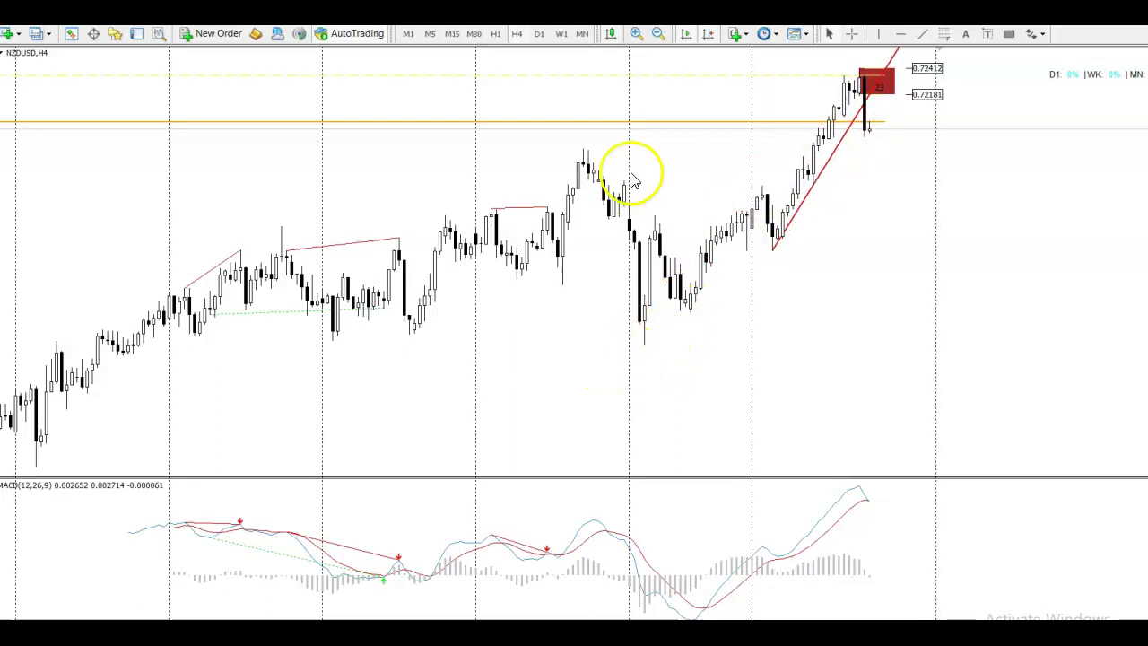
left_click(857, 34)
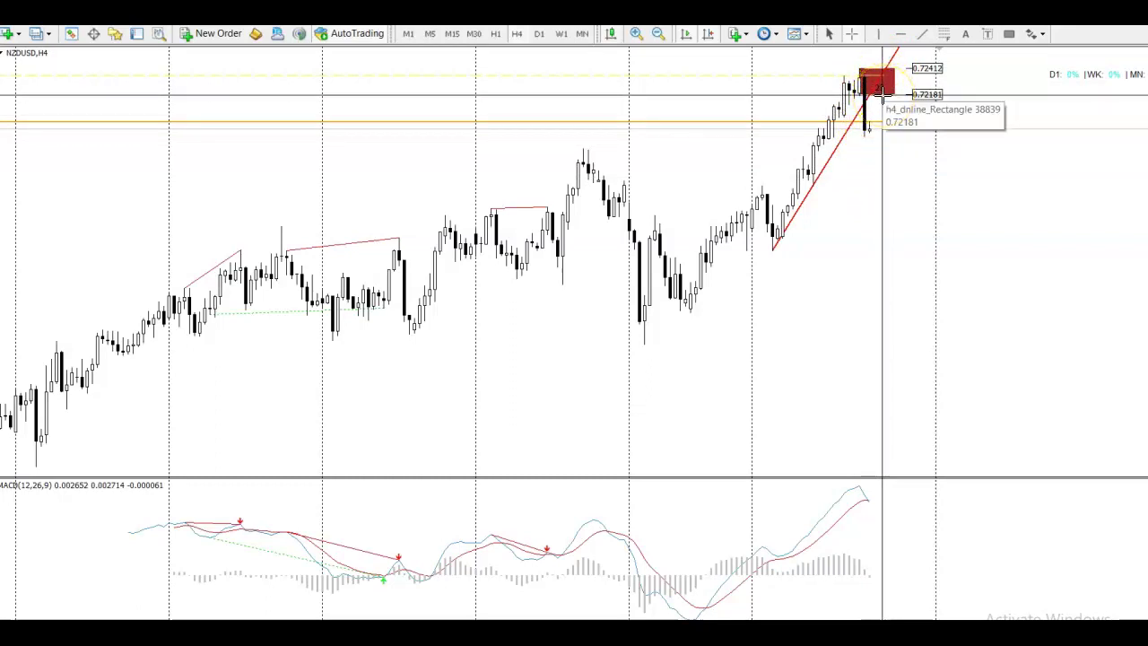
Step: Read the price levels around the red zone with the crosshair
left_click(952, 391)
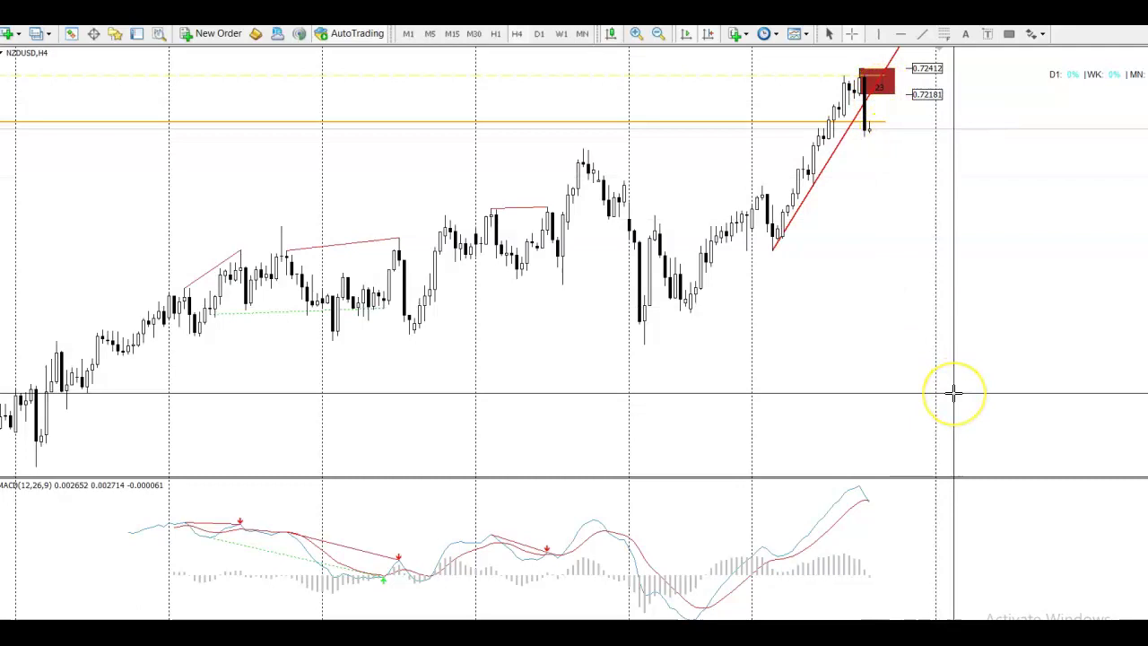
left_click(909, 311)
left_click(899, 111)
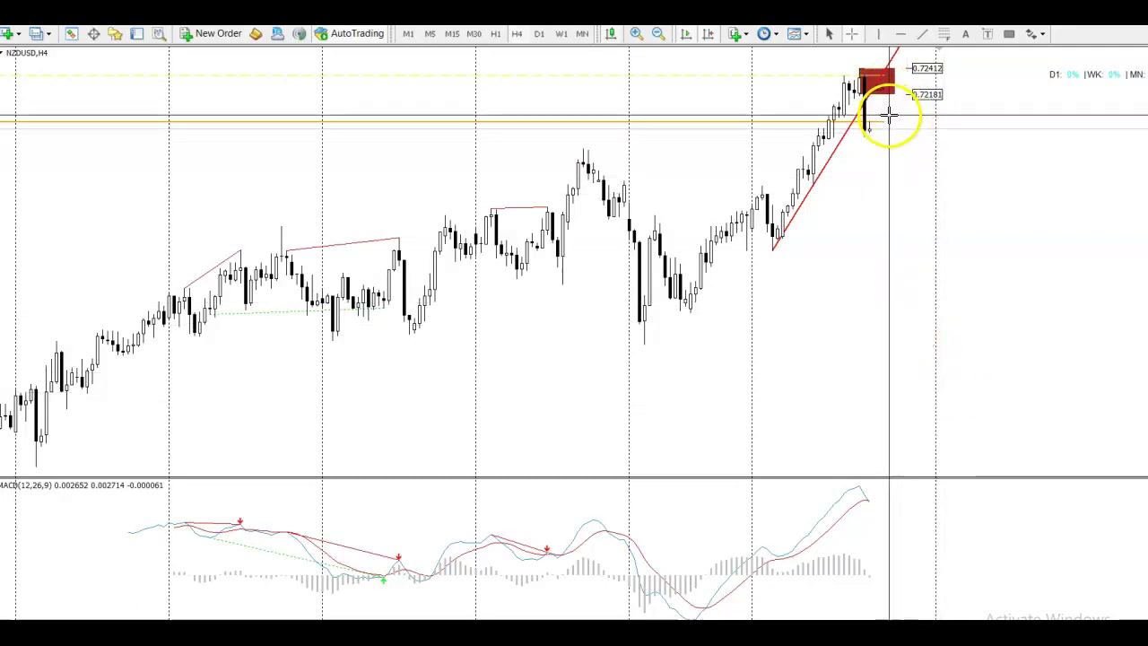
Step: Compare the daily and hourly charts, then return to H4 scrolled back to older bars
left_click(539, 34)
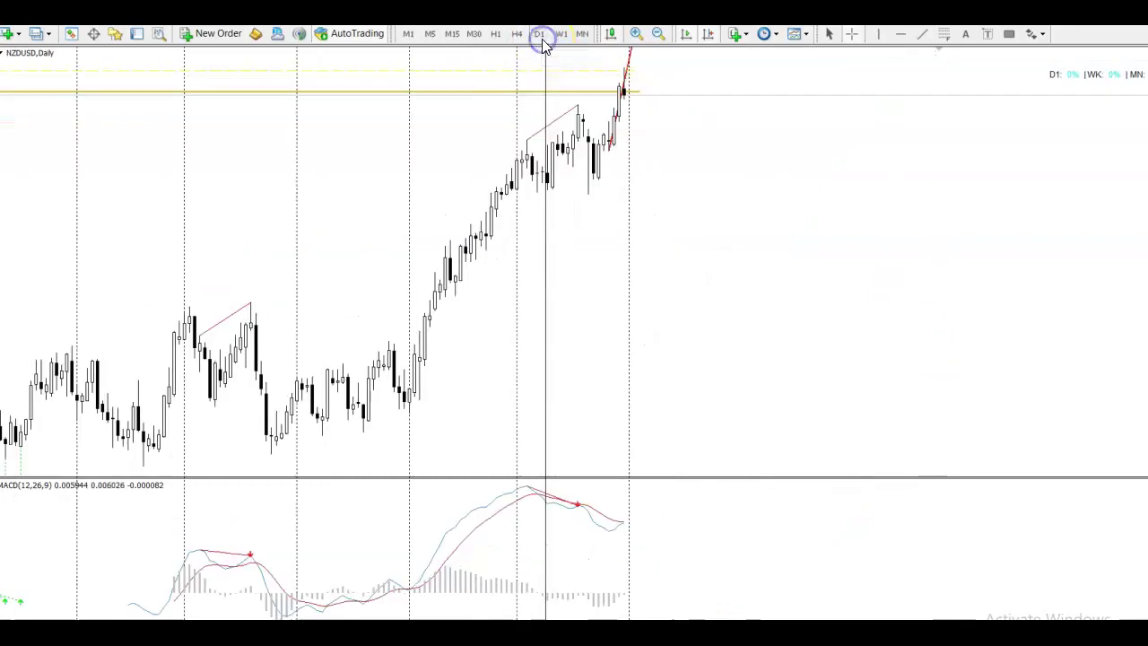
left_click(496, 35)
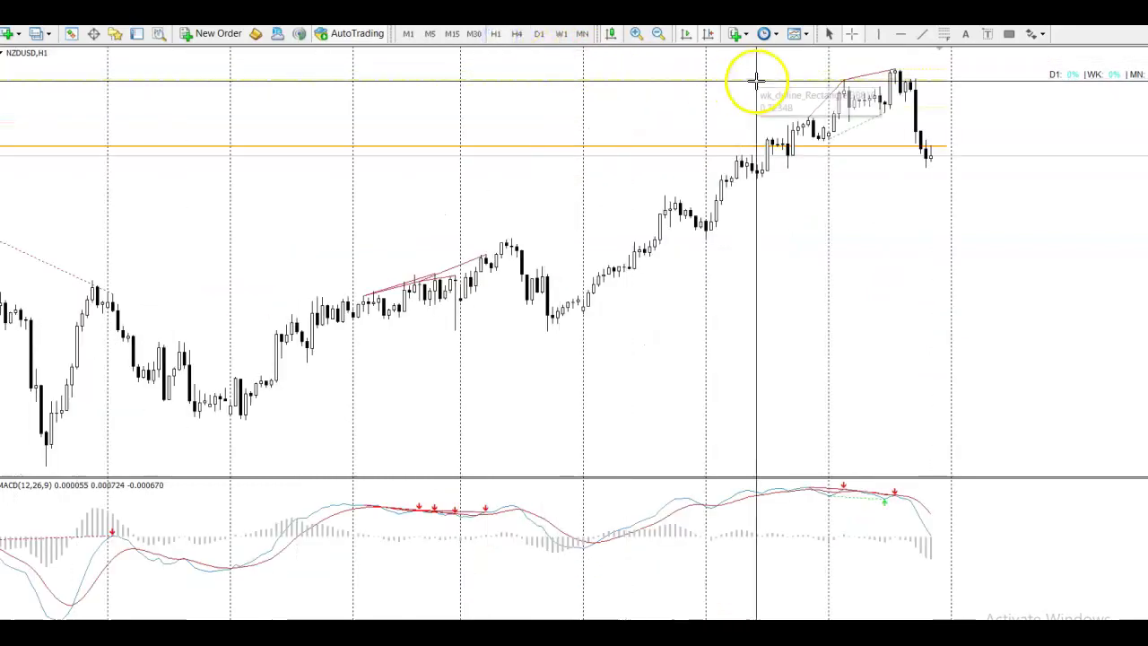
mouse_move(875, 95)
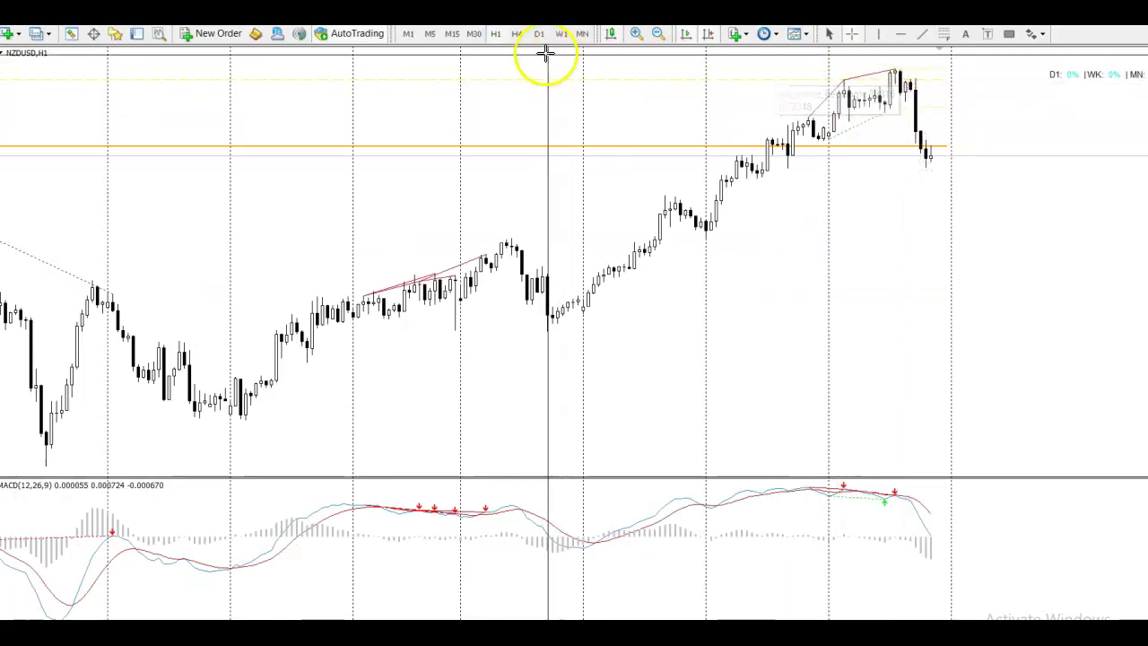
left_click(519, 37)
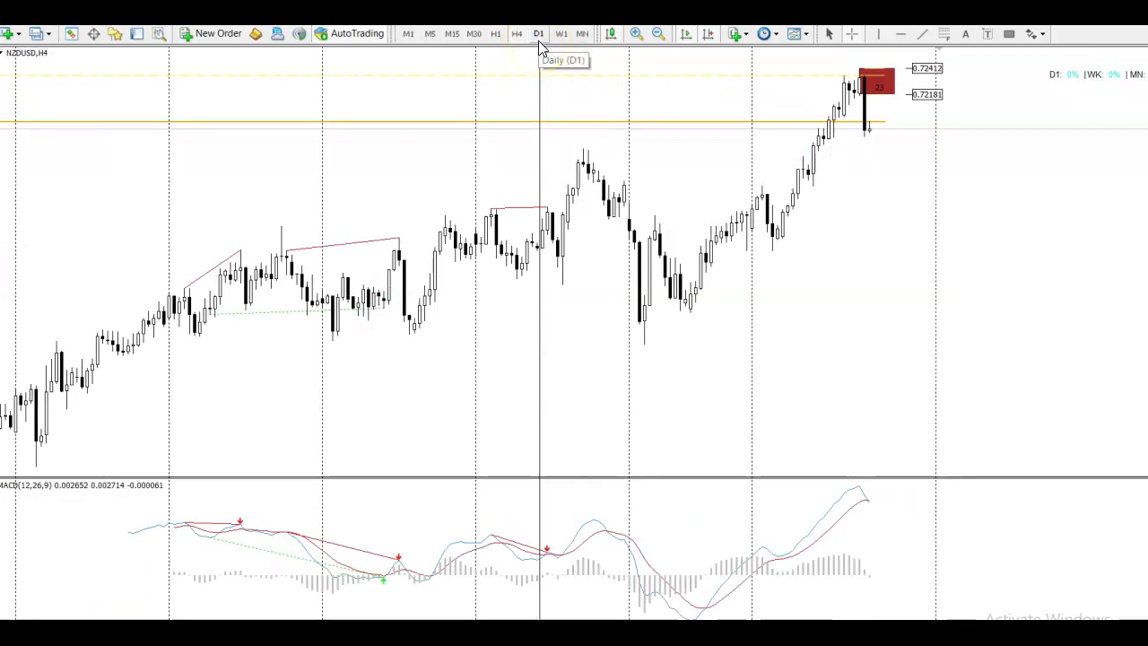
left_click(540, 36)
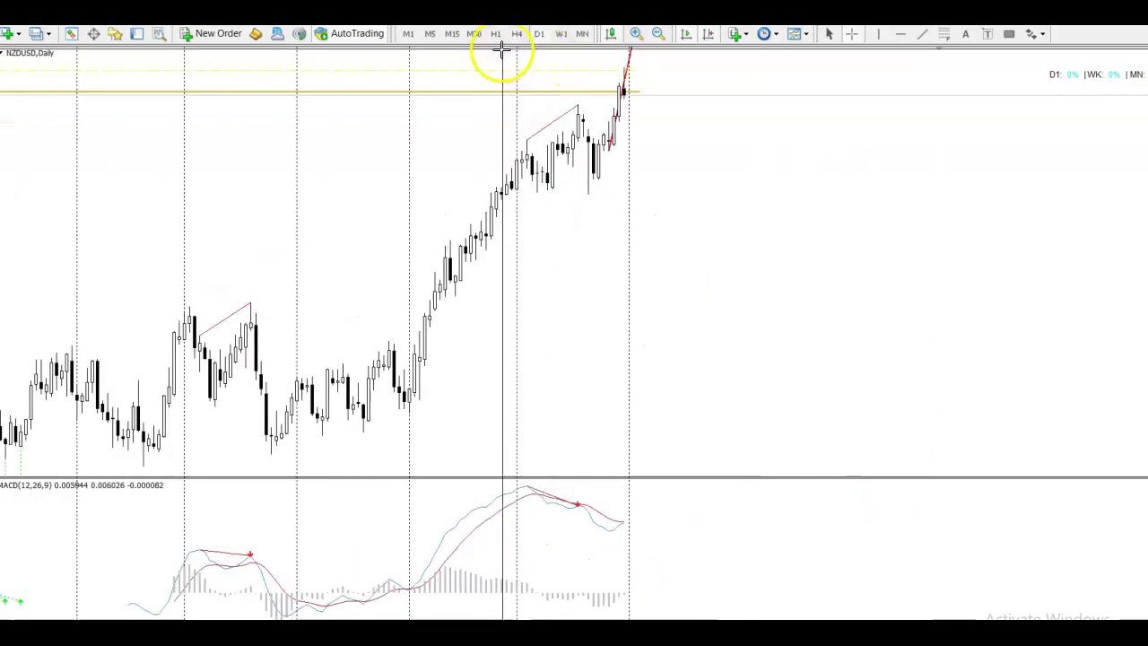
left_click(517, 35)
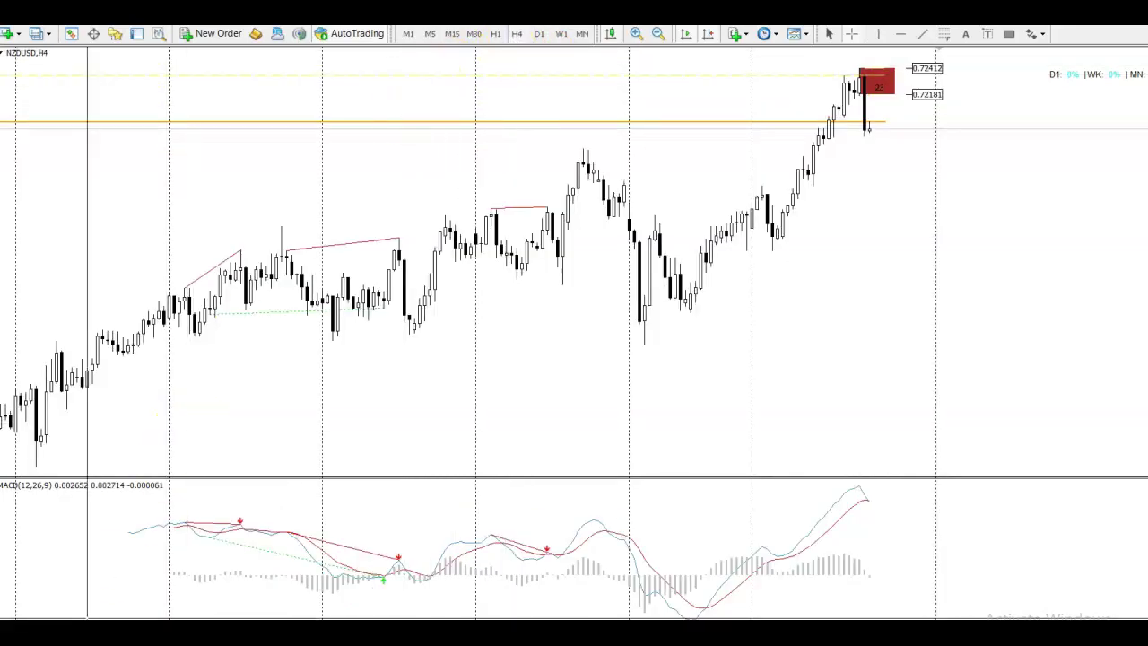
left_click(167, 584)
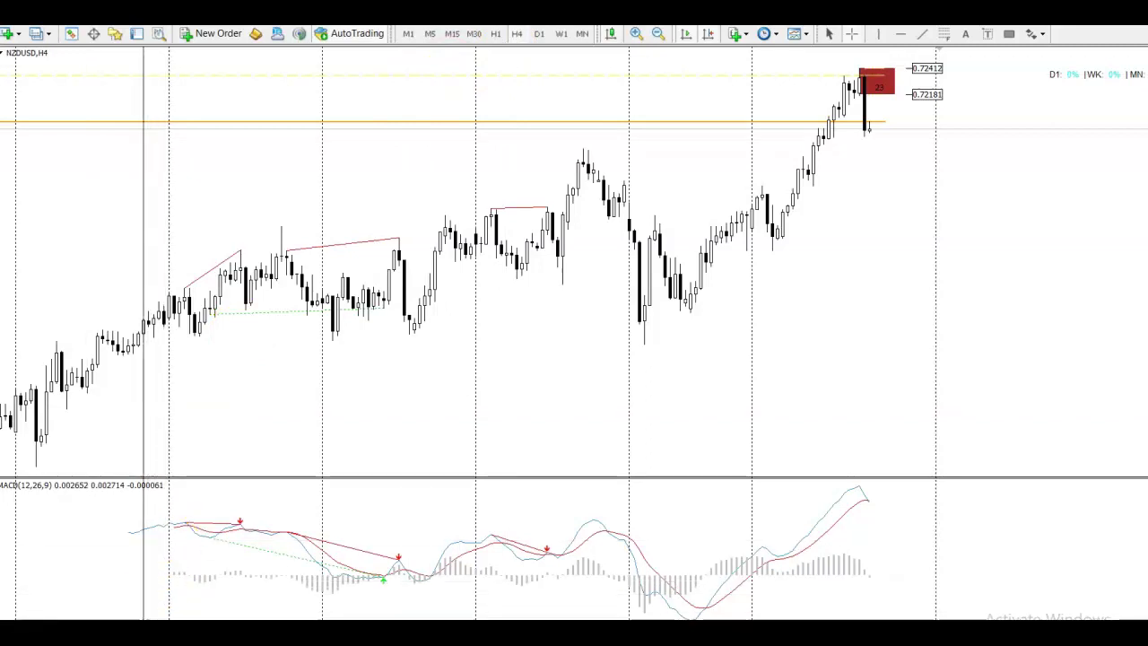
scroll(574, 251, "left", 3)
Step: Try placing a text label on the upper chart, then discard it
left_click(984, 40)
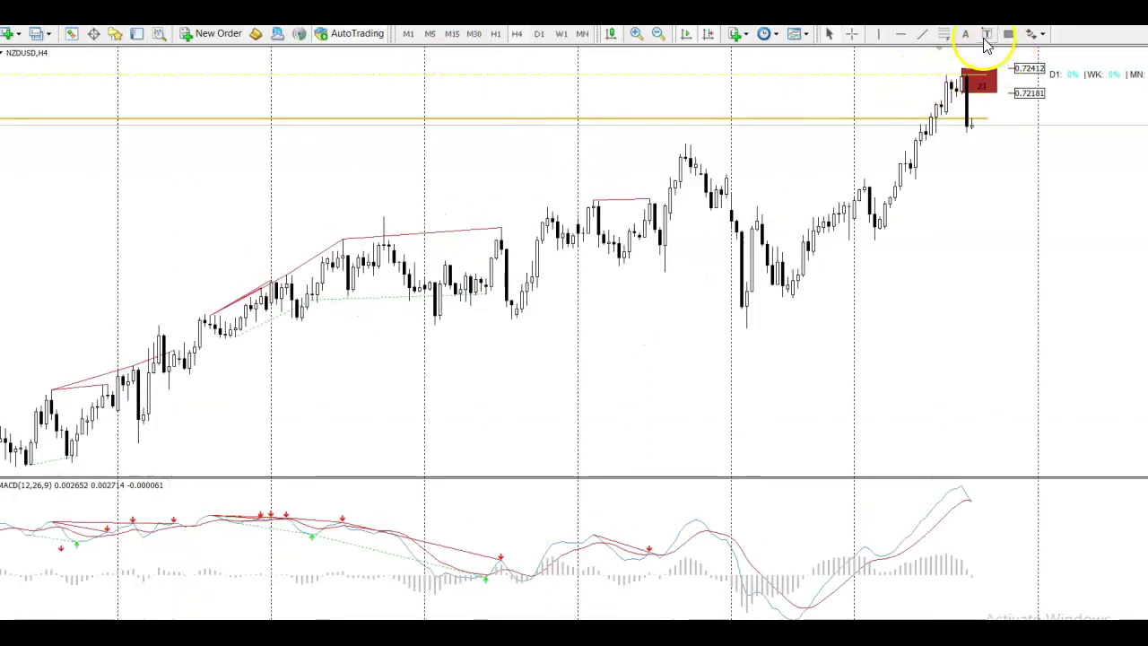
left_click_drag(341, 160, 321, 139)
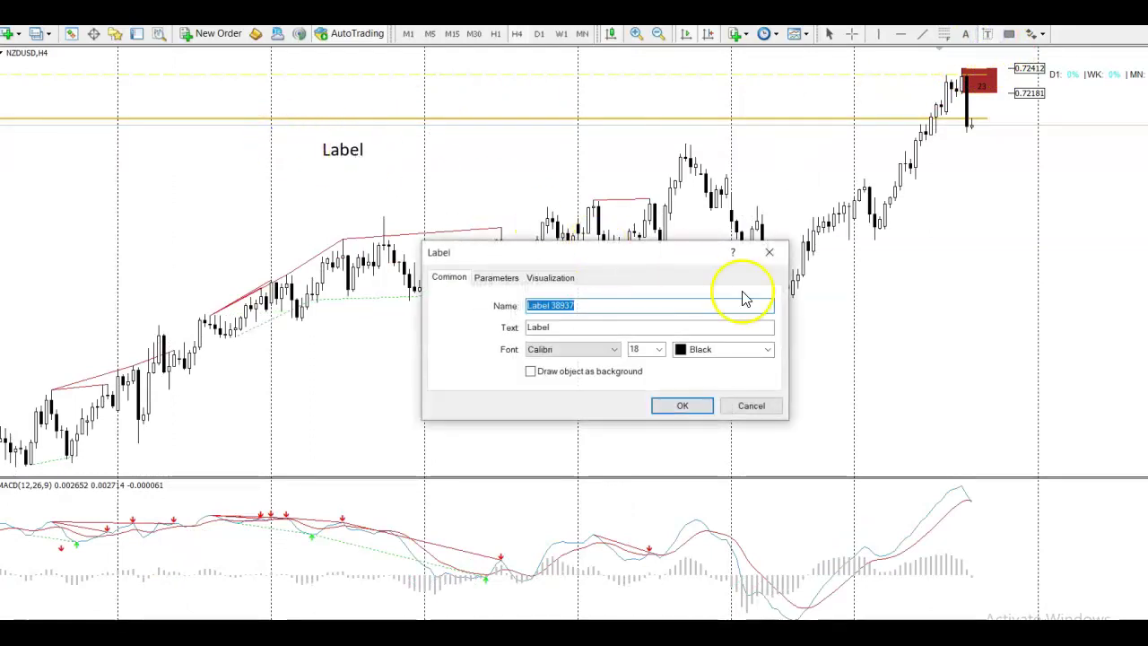
left_click(773, 252)
Step: Drop a Text note above the candles and set its font size to 24
left_click(968, 33)
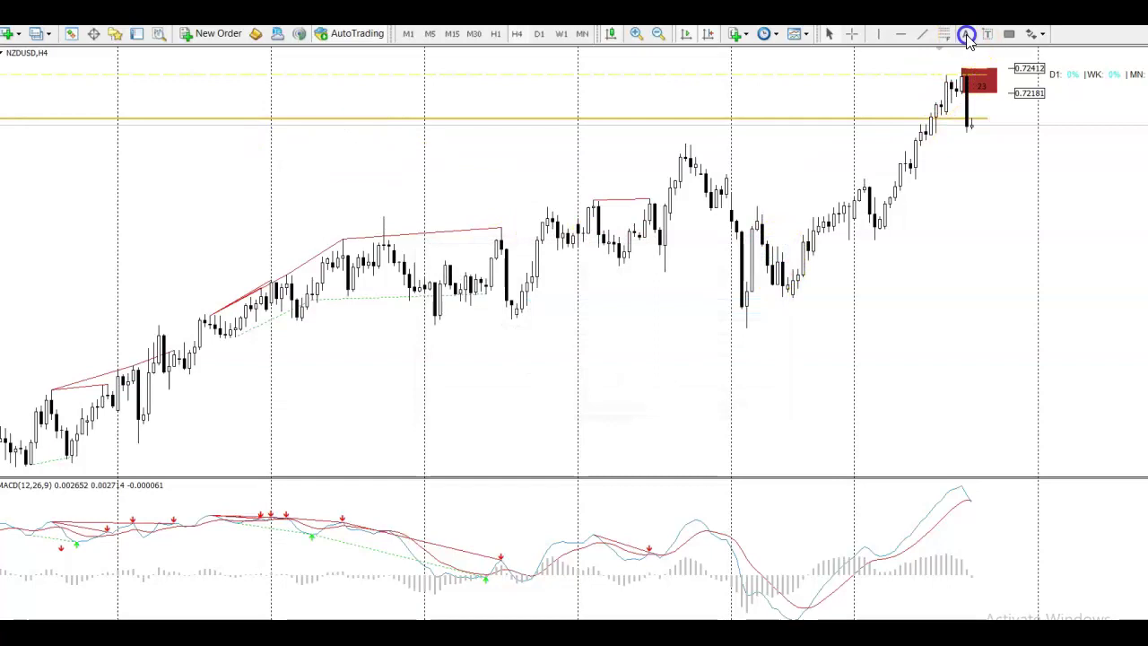
left_click(482, 146)
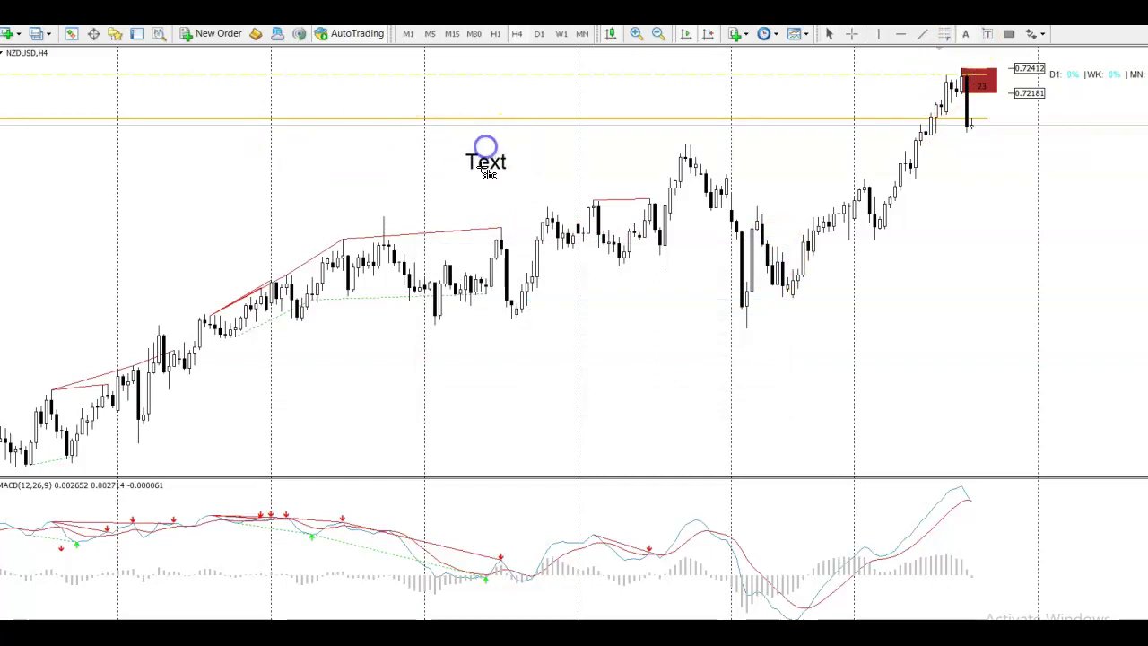
left_click(662, 350)
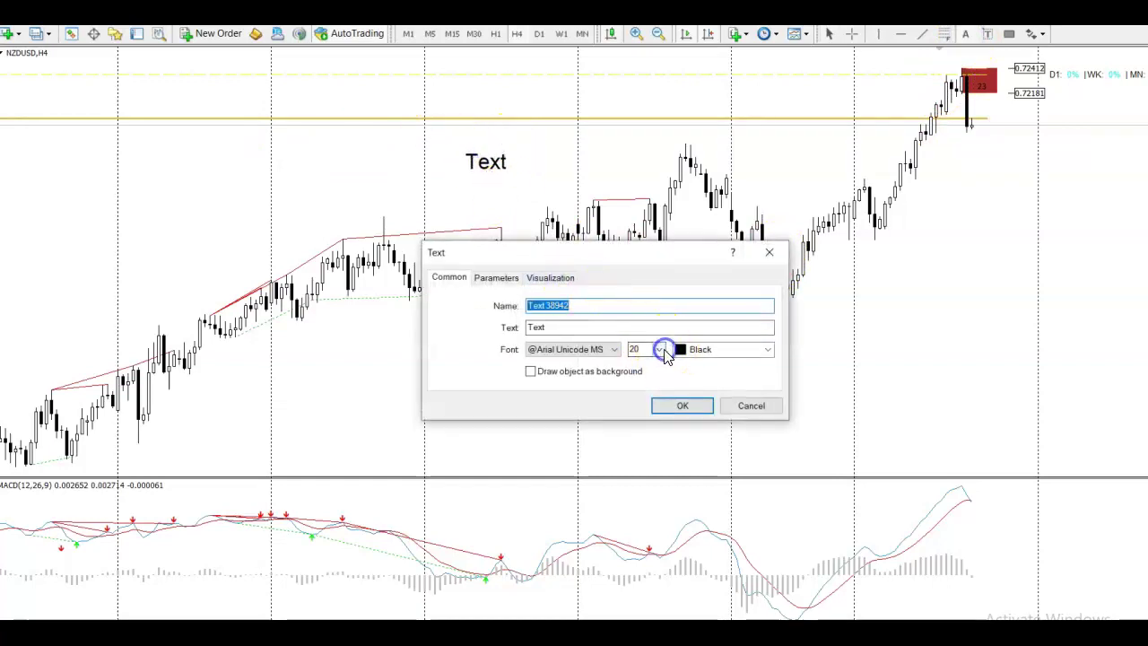
left_click(642, 448)
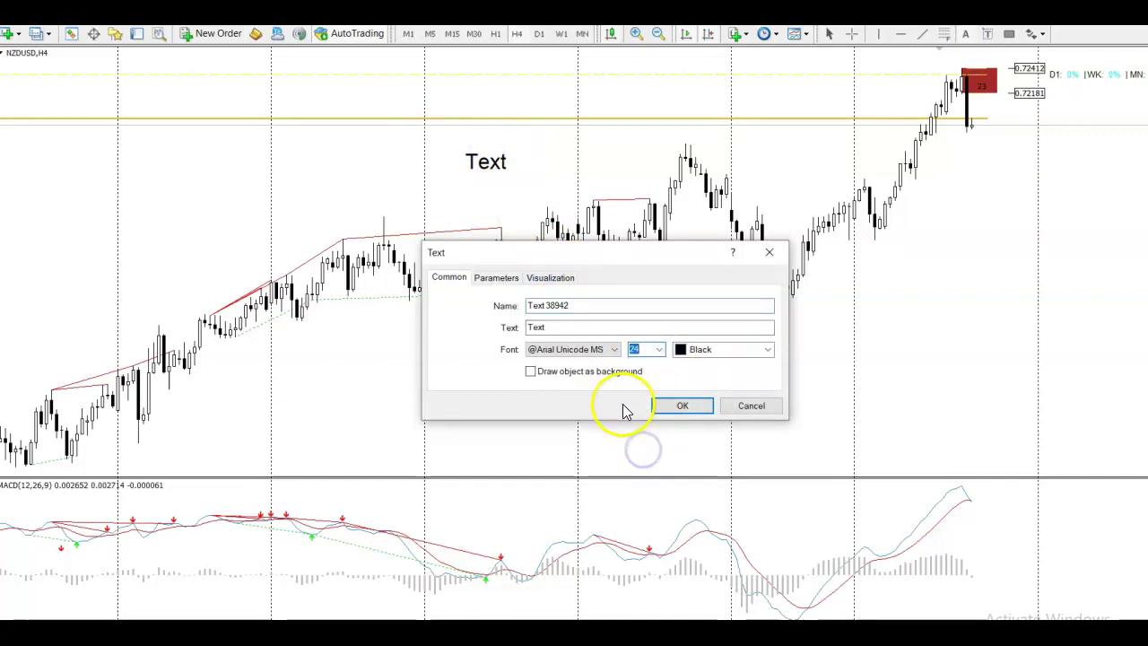
left_click_drag(592, 307, 545, 299)
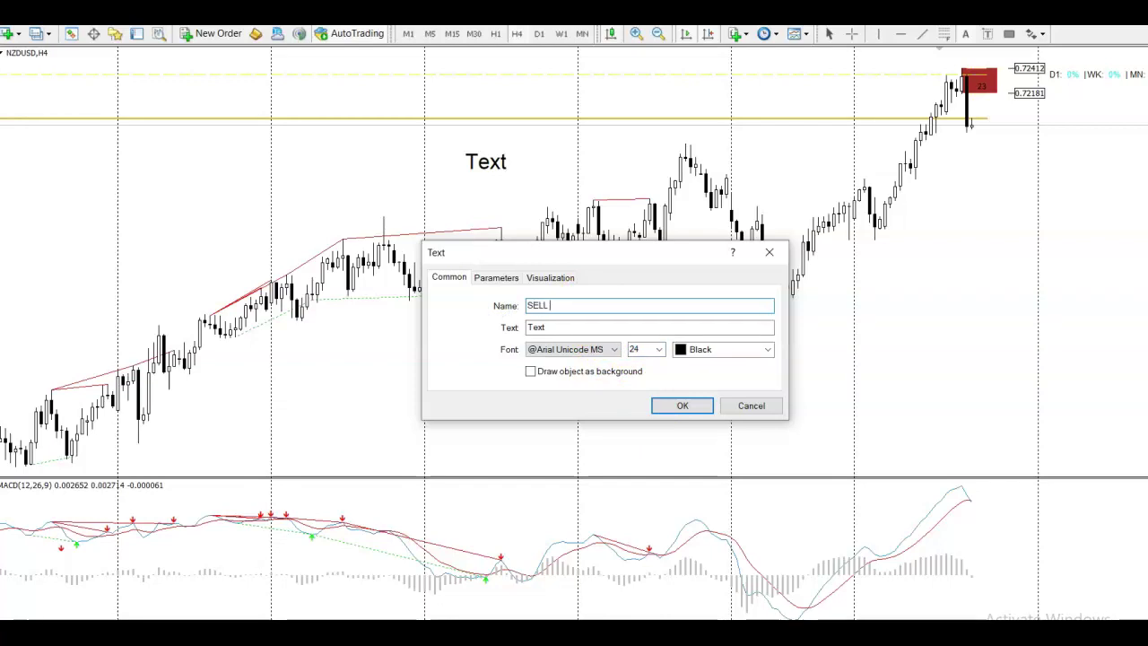
left_click(561, 325)
key("BackSpace")
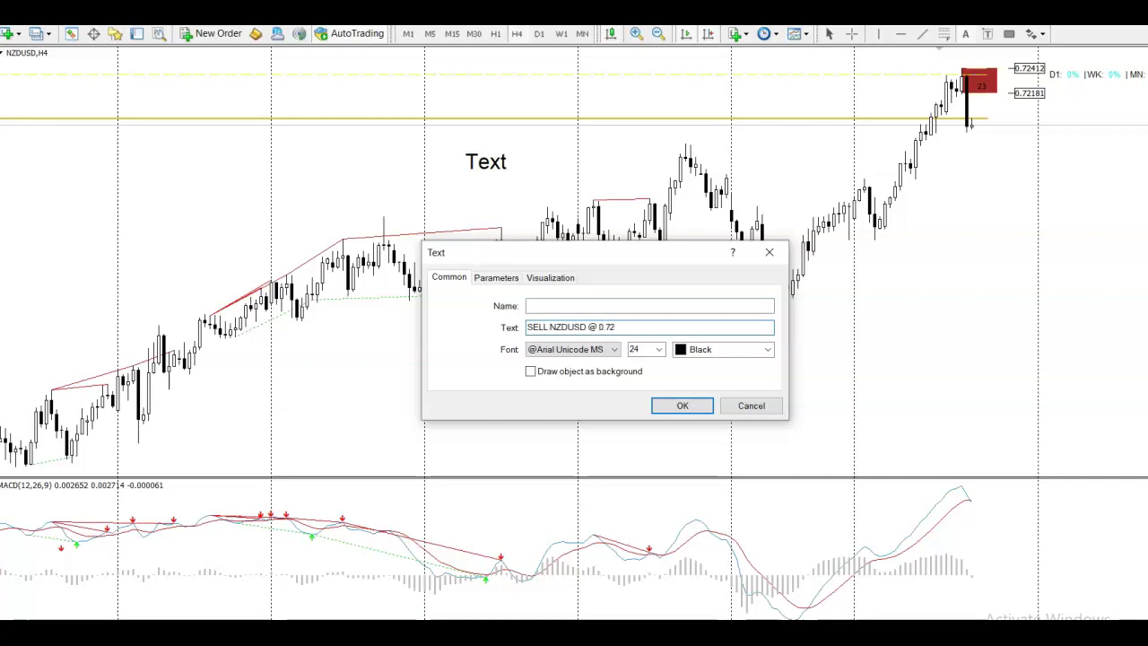
left_click(677, 406)
left_click(631, 378)
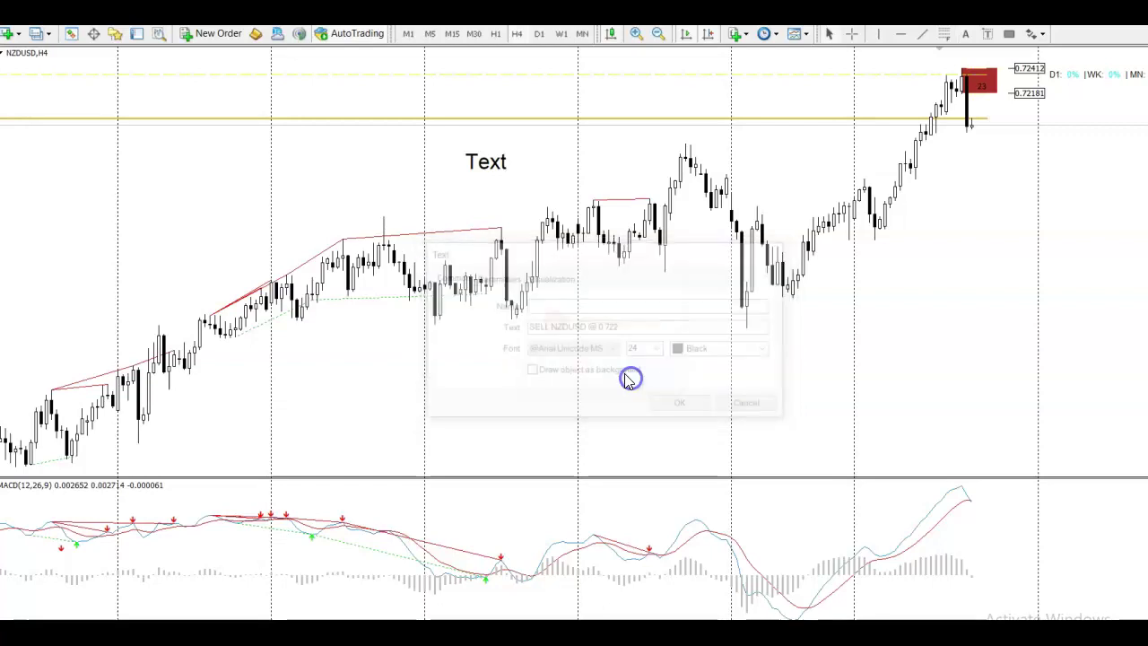
left_click(488, 167)
Step: Set the note's text to SELL NZDUSD @ 0.722 with font size 24
right_click(495, 167)
left_click(531, 177)
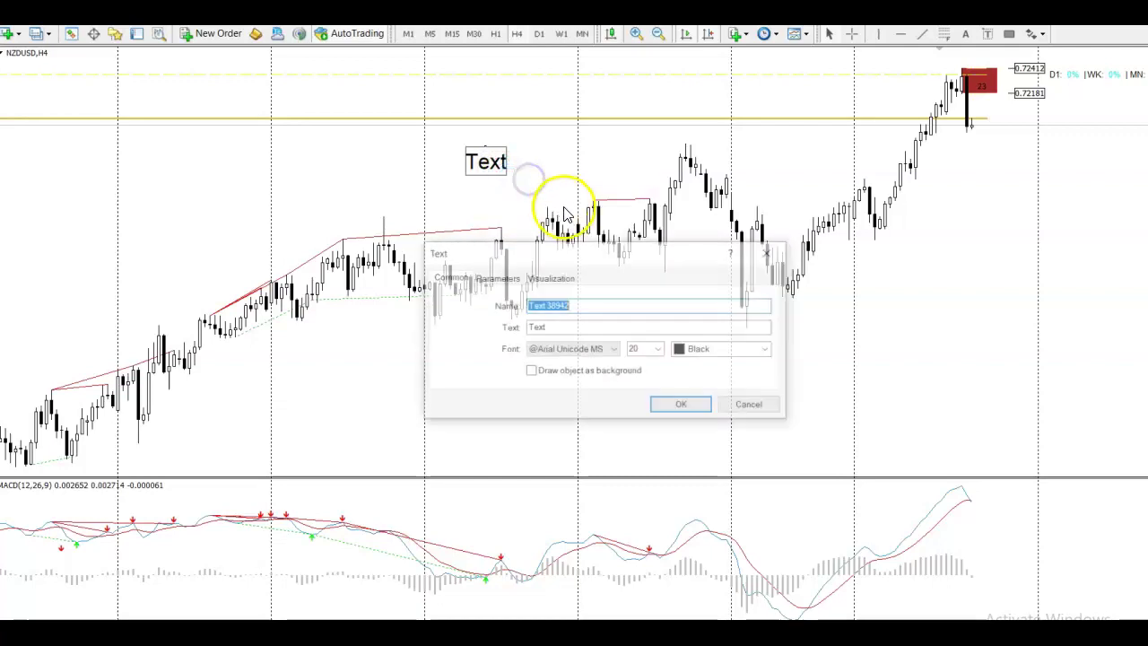
double_click(567, 327)
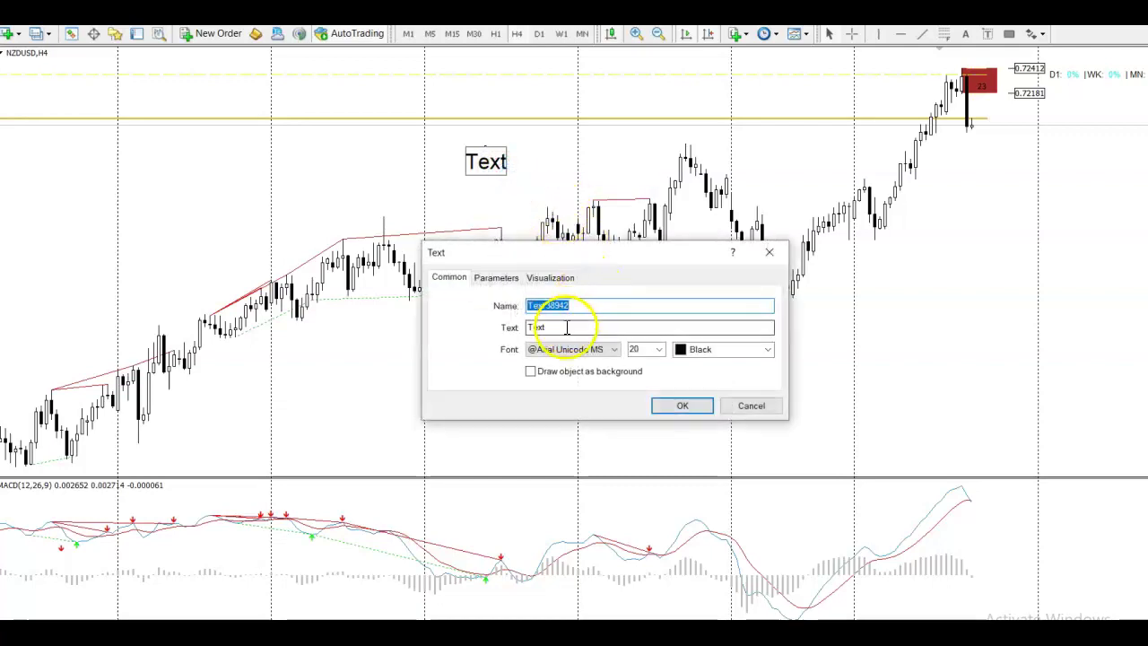
key("BackSpace")
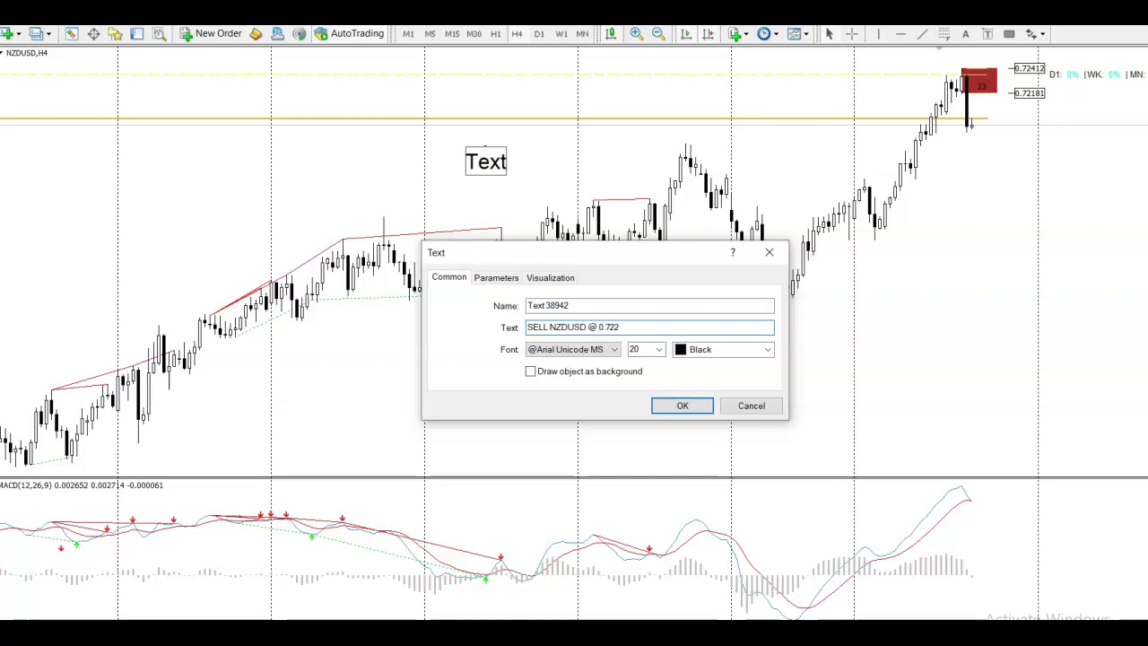
left_click(659, 348)
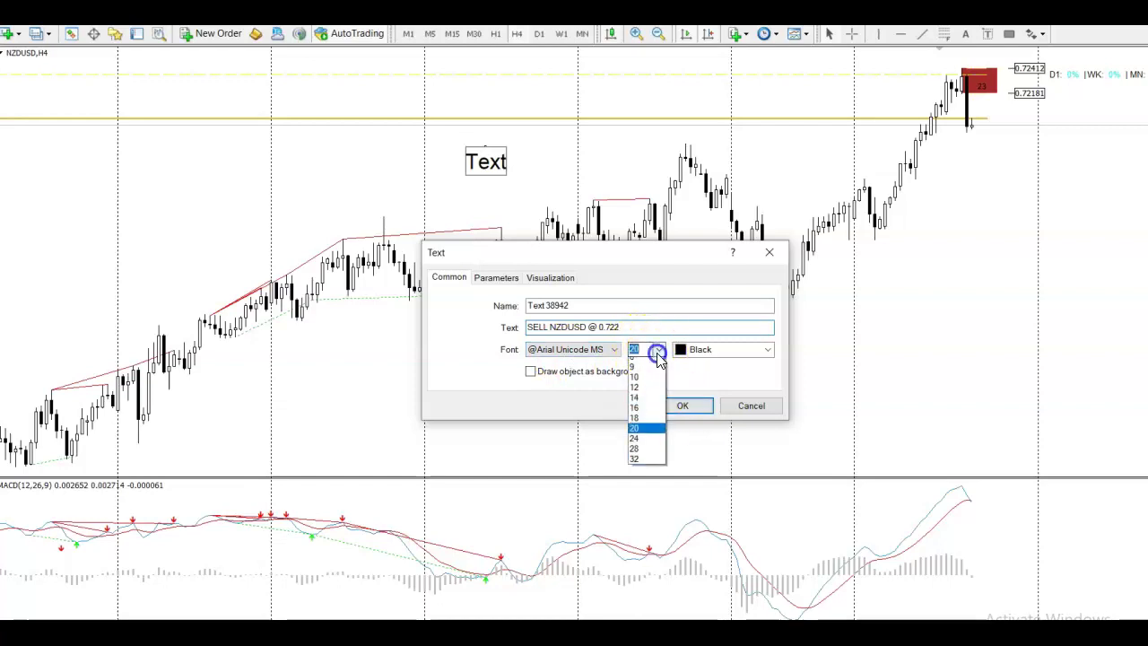
left_click(661, 444)
left_click(682, 404)
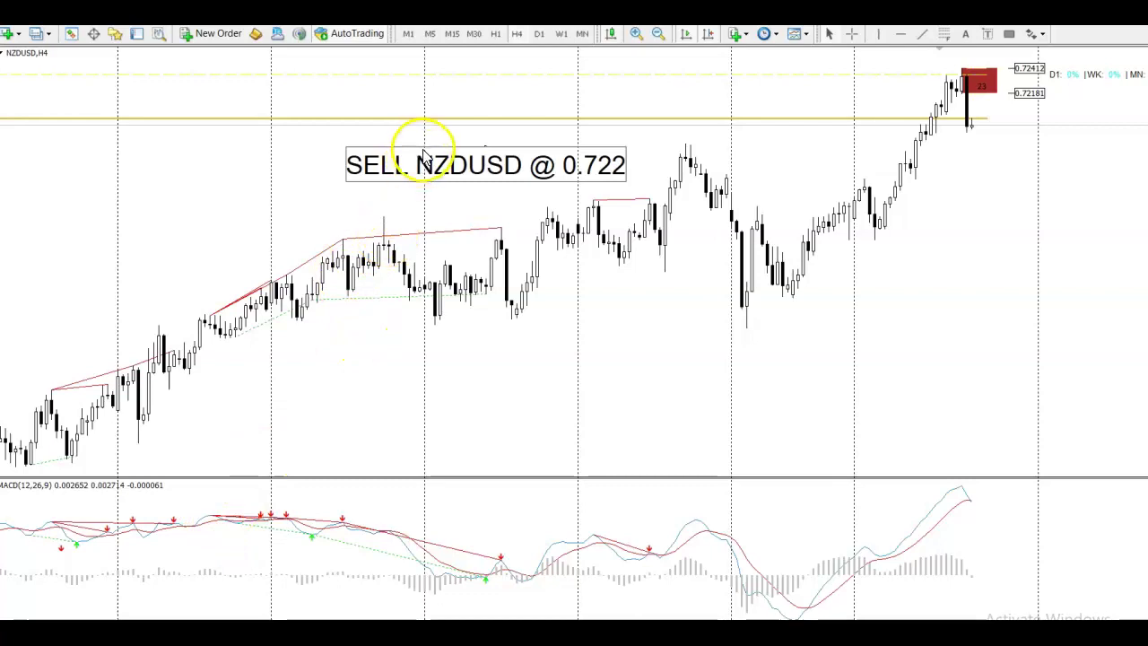
Step: On the weekly chart, move the SELL NZDUSD @ 0.722 note just below the green zone
left_click_drag(436, 159, 533, 102)
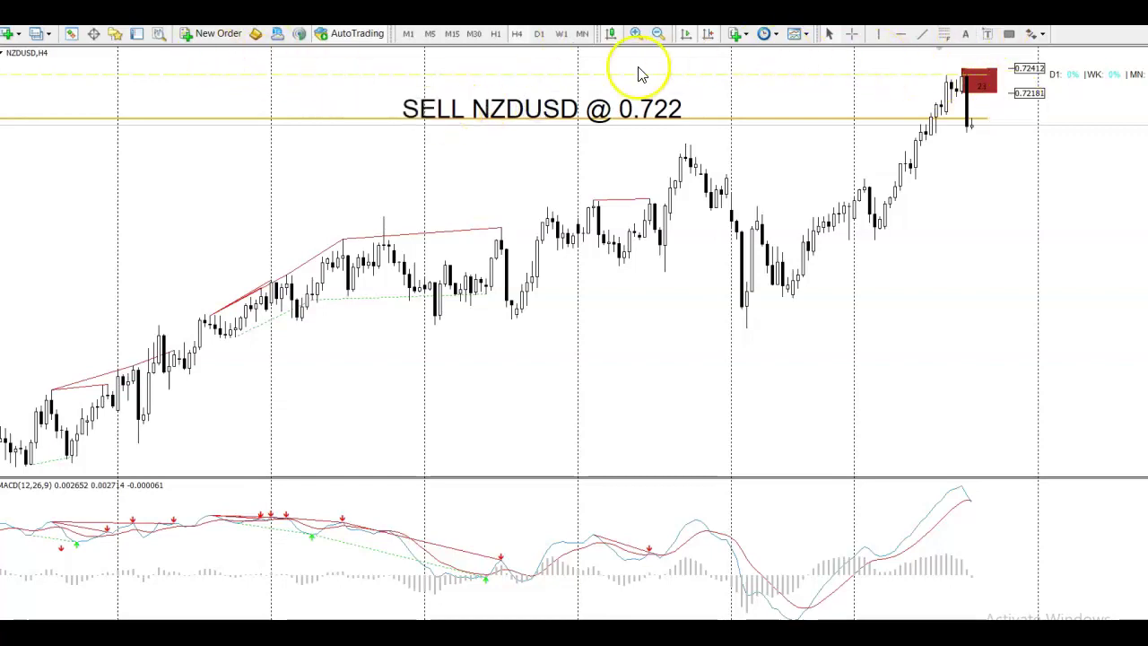
left_click(562, 36)
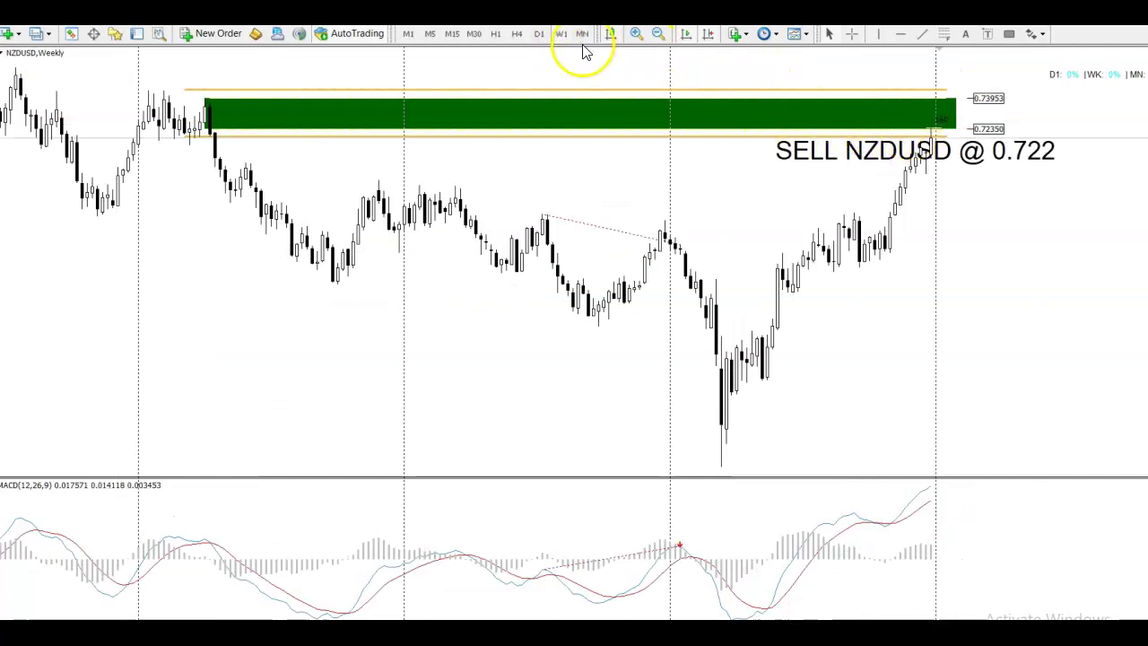
left_click(535, 35)
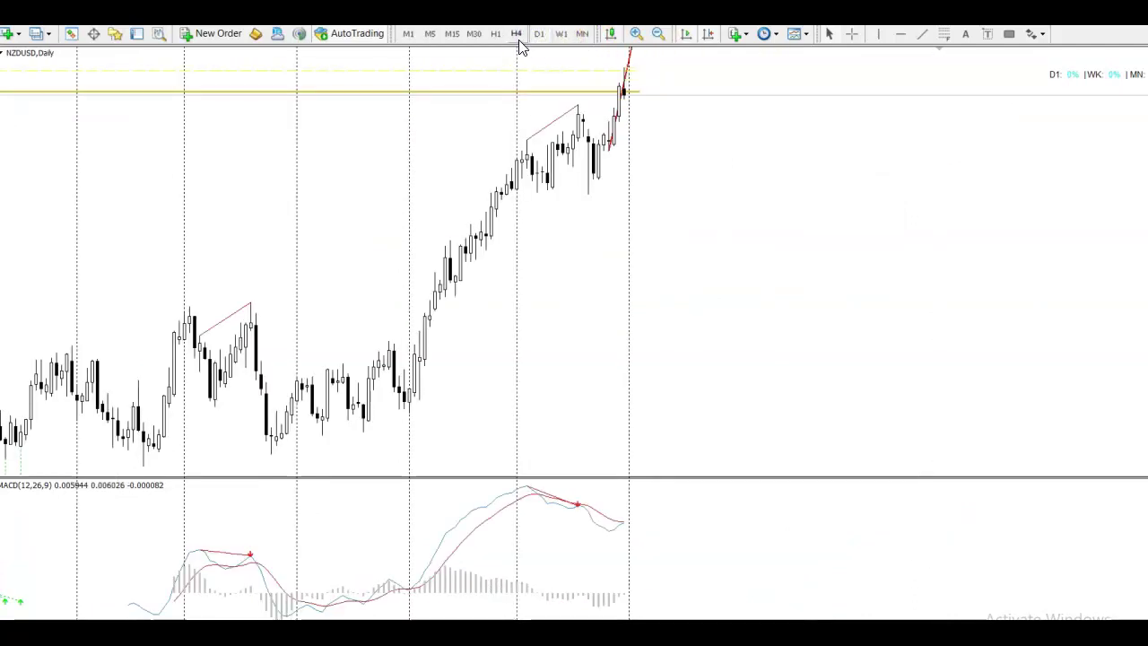
left_click(563, 34)
double_click(867, 150)
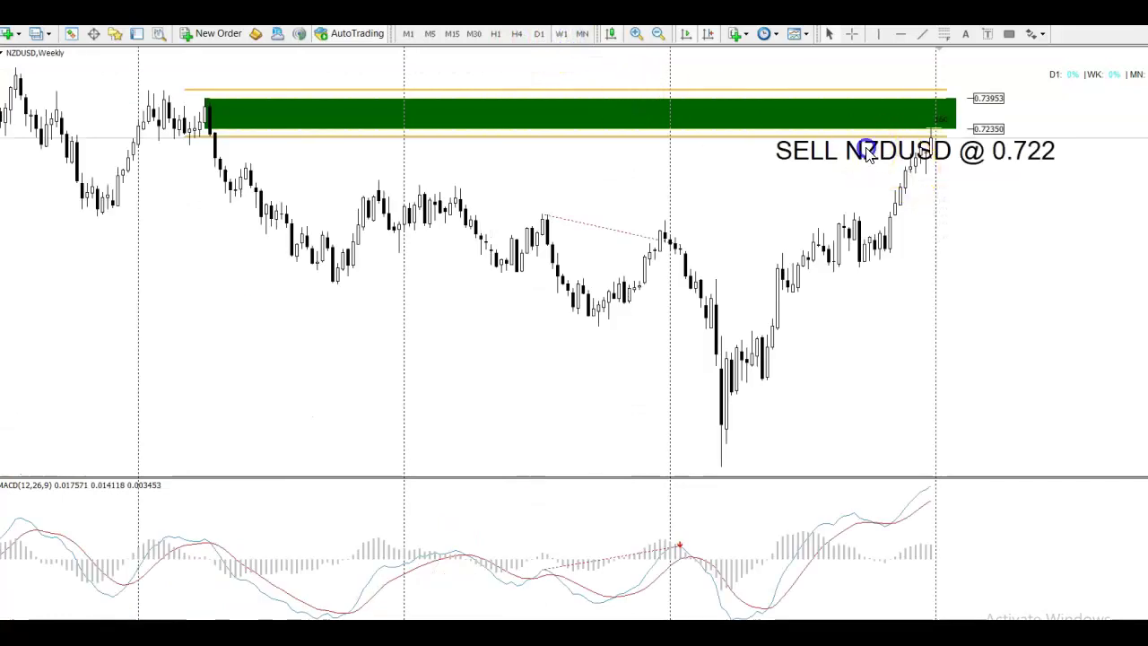
left_click_drag(868, 153, 674, 153)
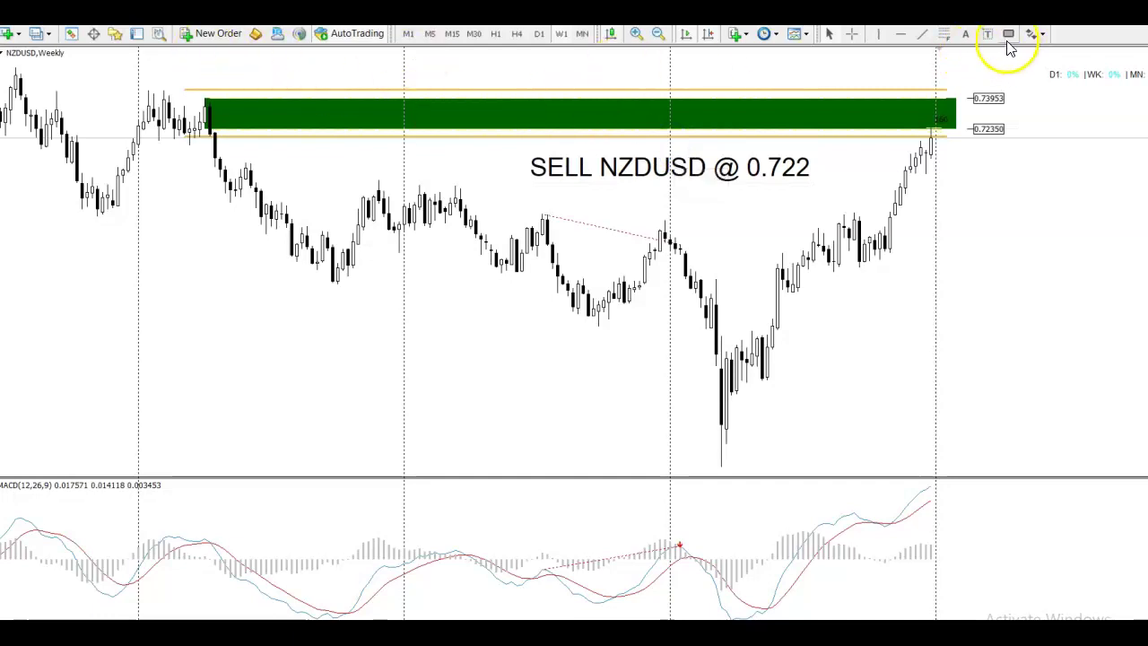
left_click(972, 35)
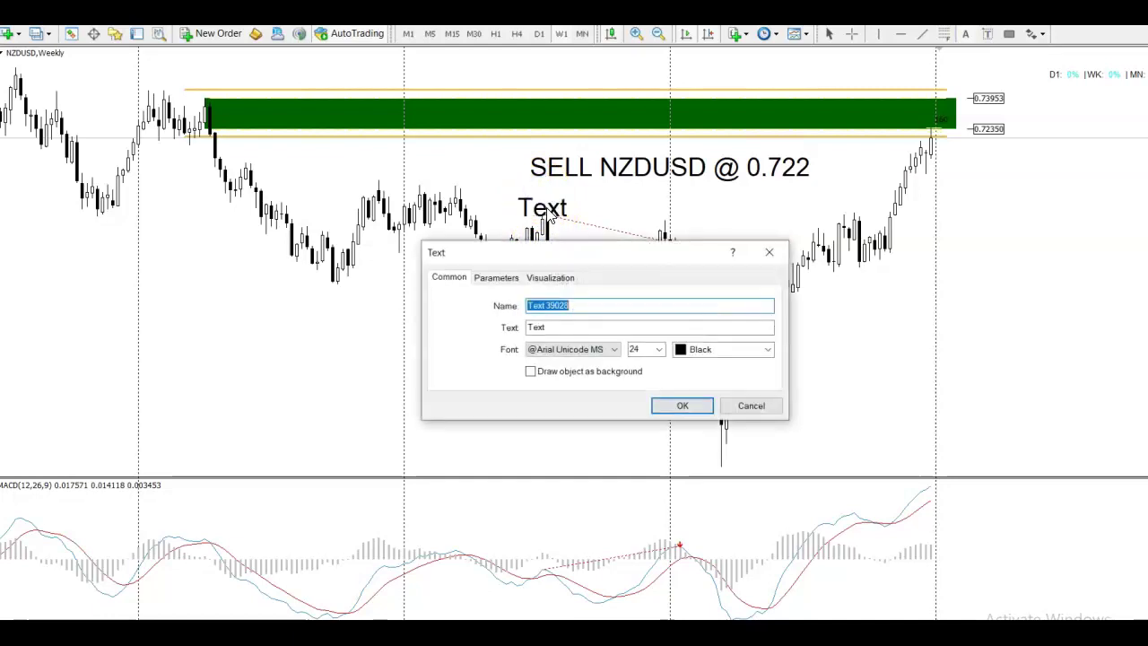
Step: Give the new note the text STOP LOSS @ 0.735 and place it under the SELL note
double_click(537, 327)
key("BackSpace")
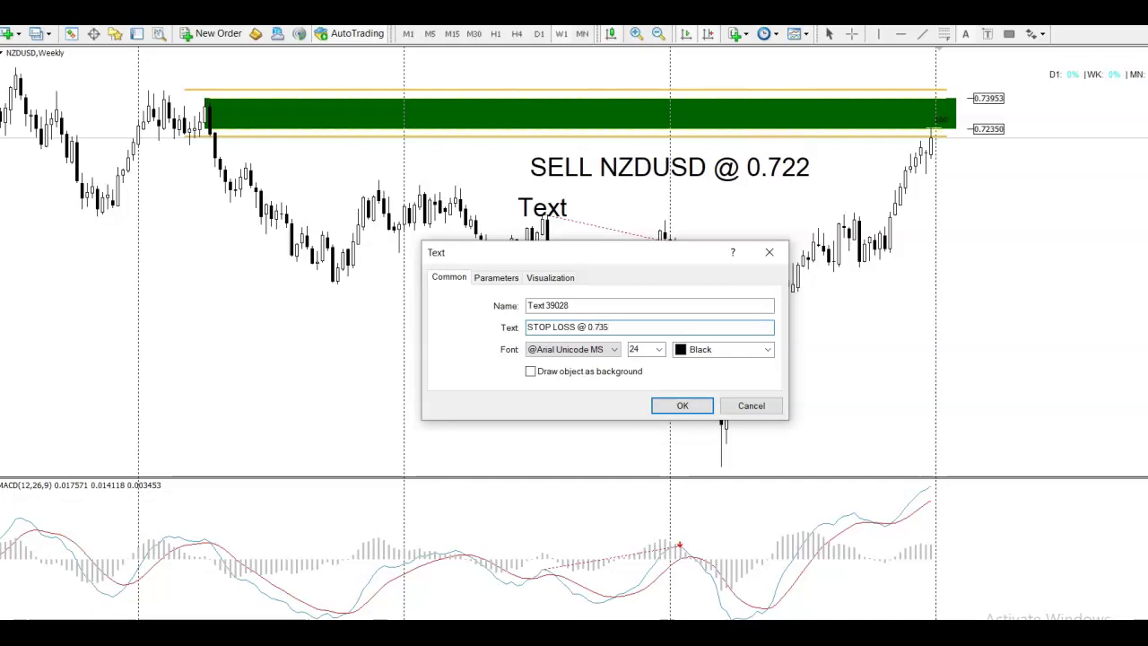
left_click(682, 406)
double_click(538, 211)
left_click_drag(538, 196, 646, 193)
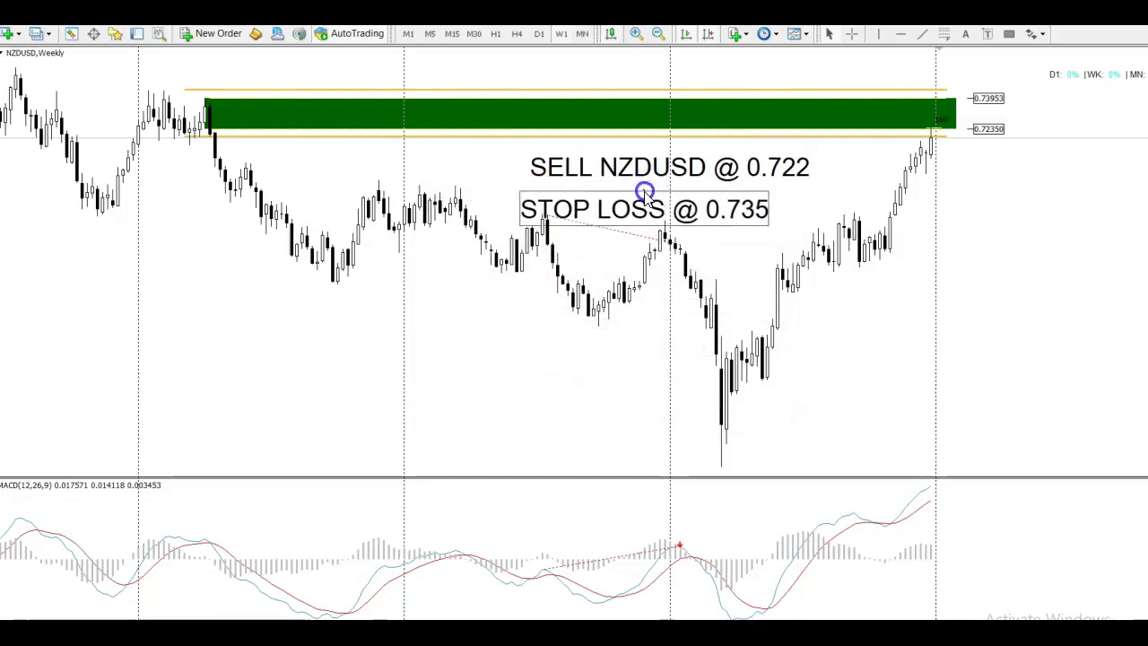
double_click(648, 206)
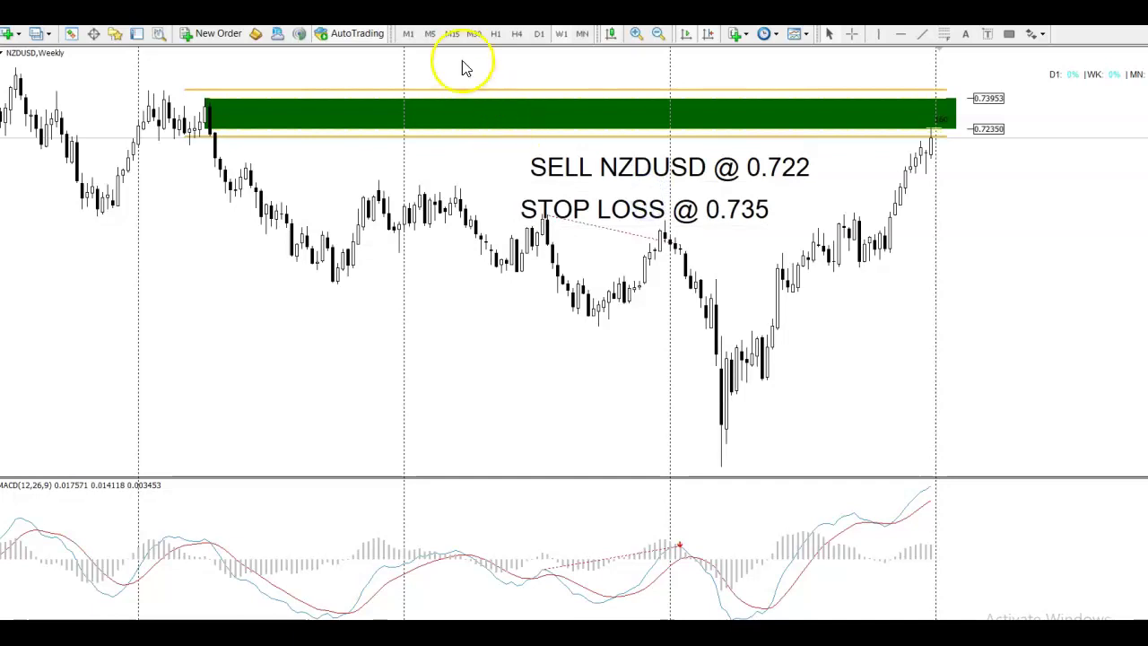
Step: Read prices with the crosshair and nudge the chart around the STOP LOSS note
left_click(850, 34)
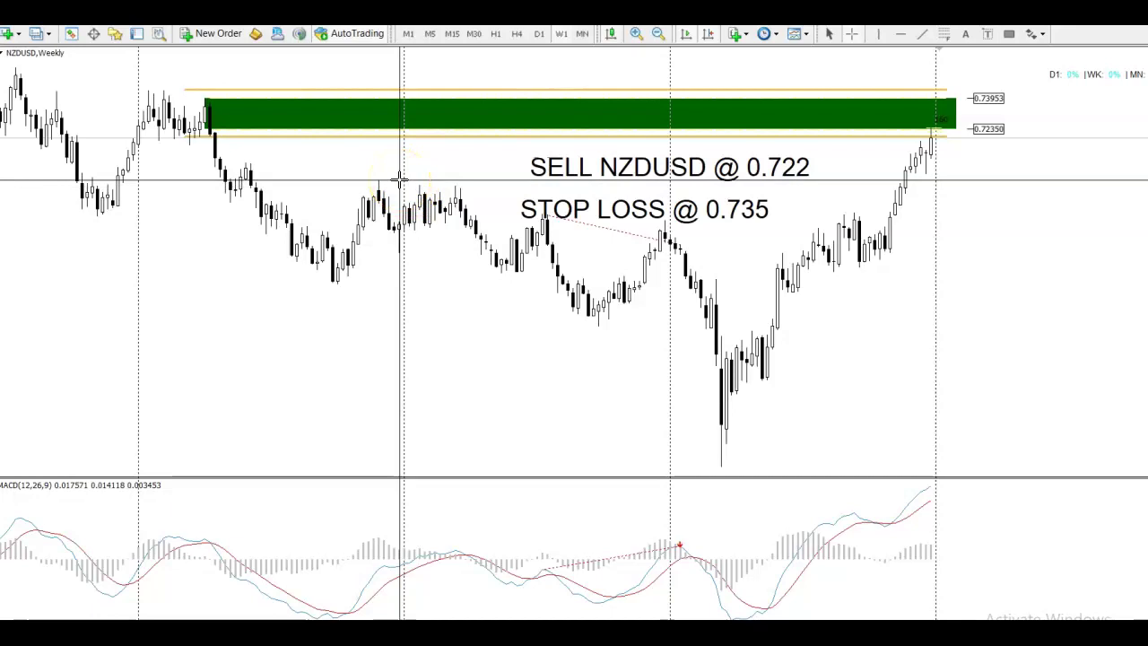
left_click(574, 218)
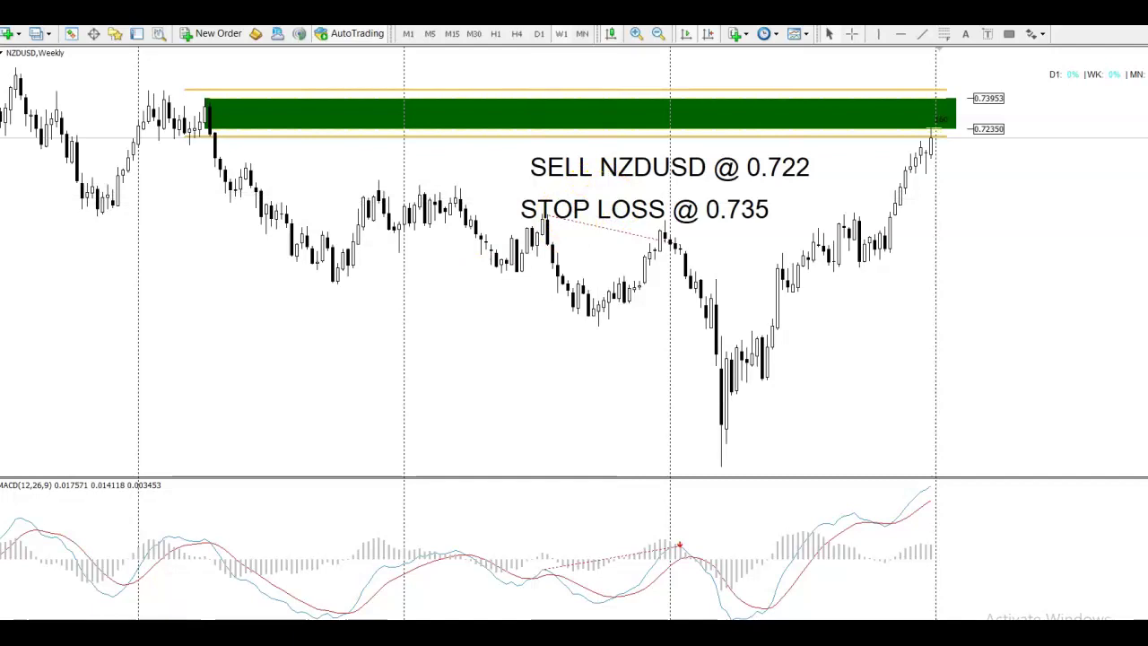
left_click_drag(659, 215, 658, 186)
double_click(613, 212)
double_click(658, 203)
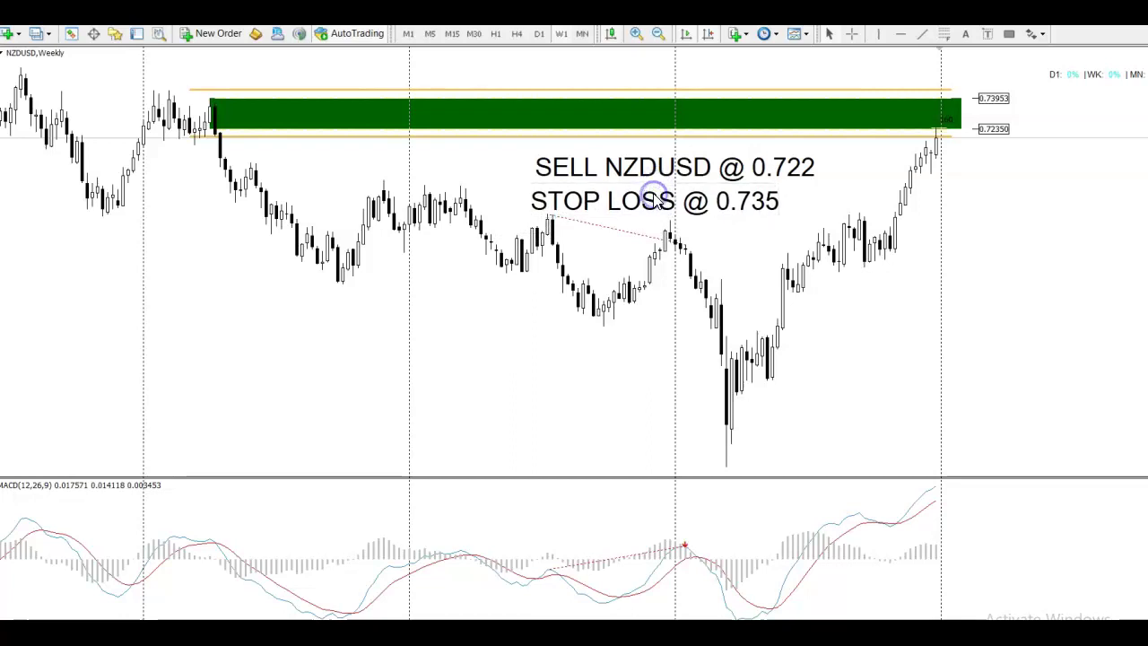
Step: Draw two red horizontal lines just below the green zone
left_click(901, 33)
left_click_drag(896, 205, 891, 186)
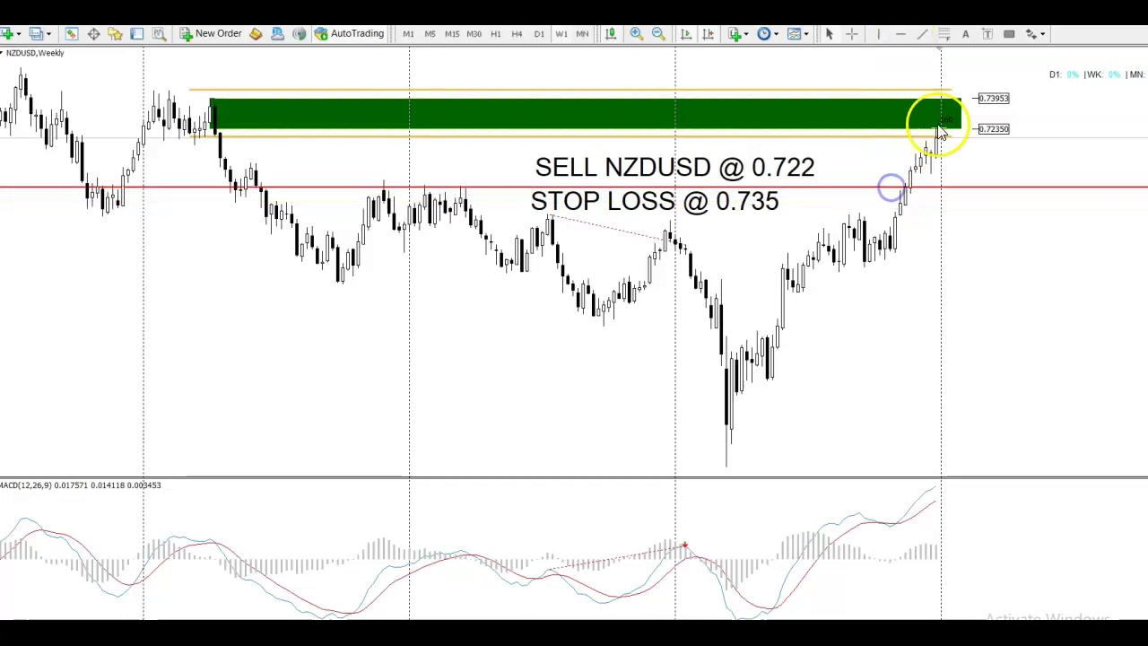
left_click(902, 34)
left_click(911, 213)
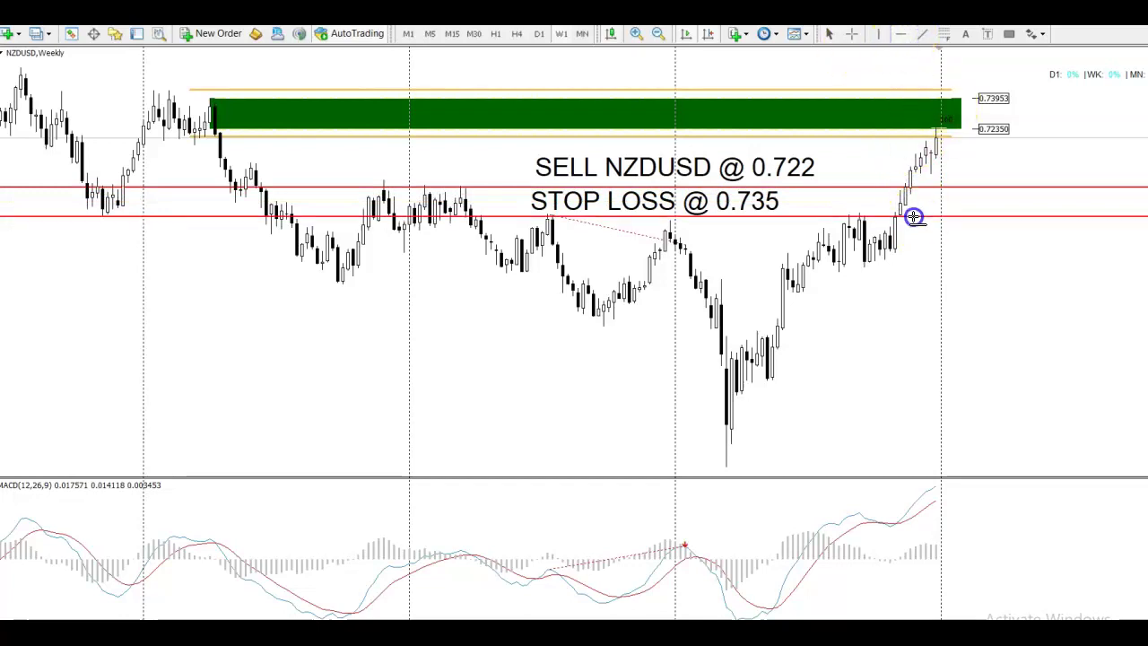
Step: Draw a blue zone from 0.66886 to 0.65462 beside the latest candles
left_click(1019, 36)
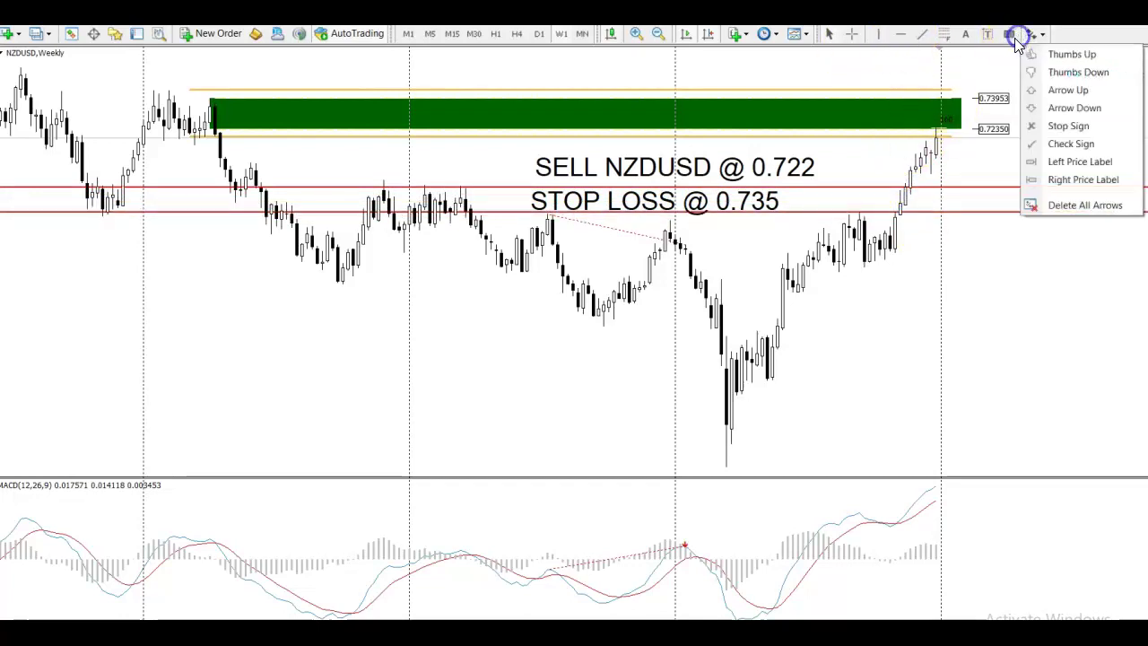
left_click(1008, 36)
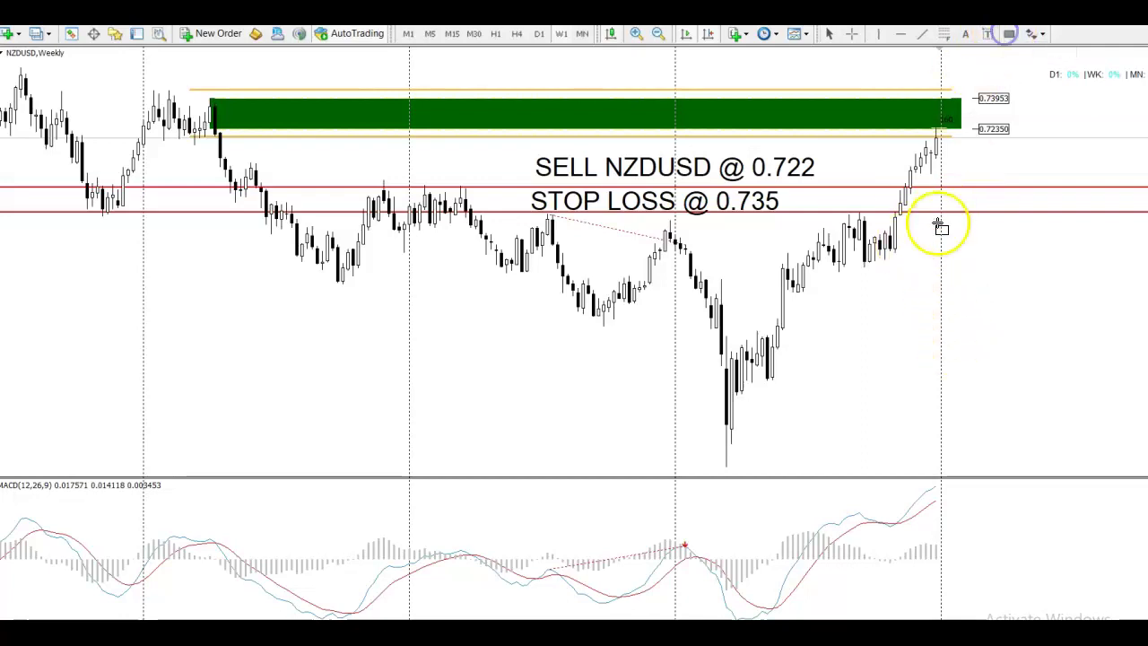
left_click_drag(886, 236, 909, 261)
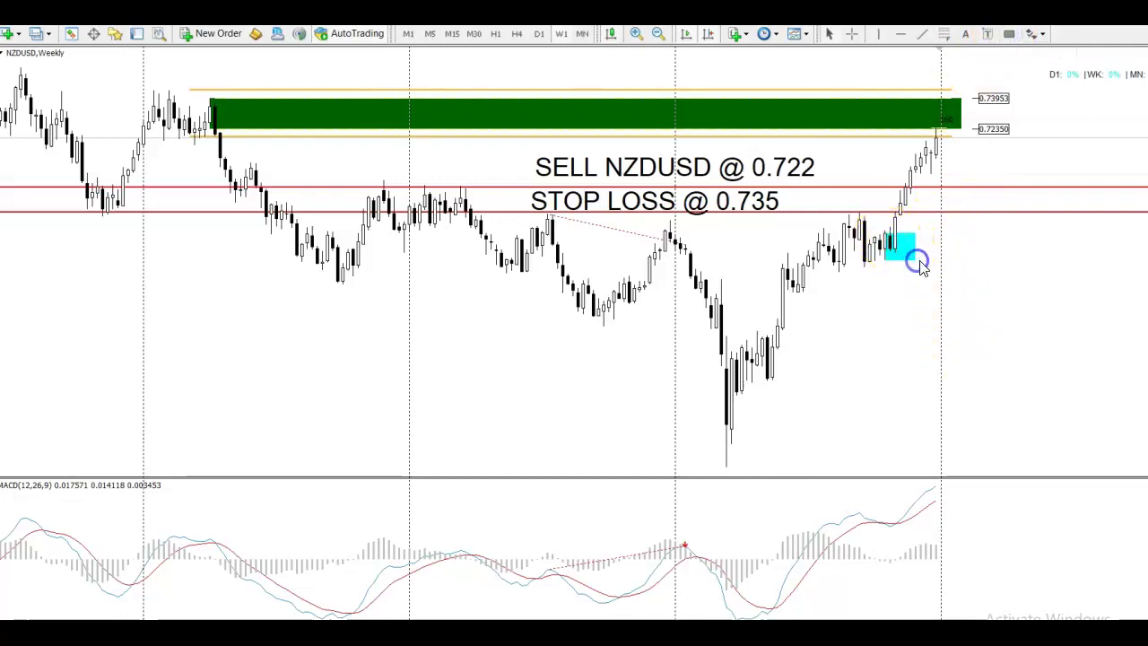
right_click(958, 257)
left_click(1015, 348)
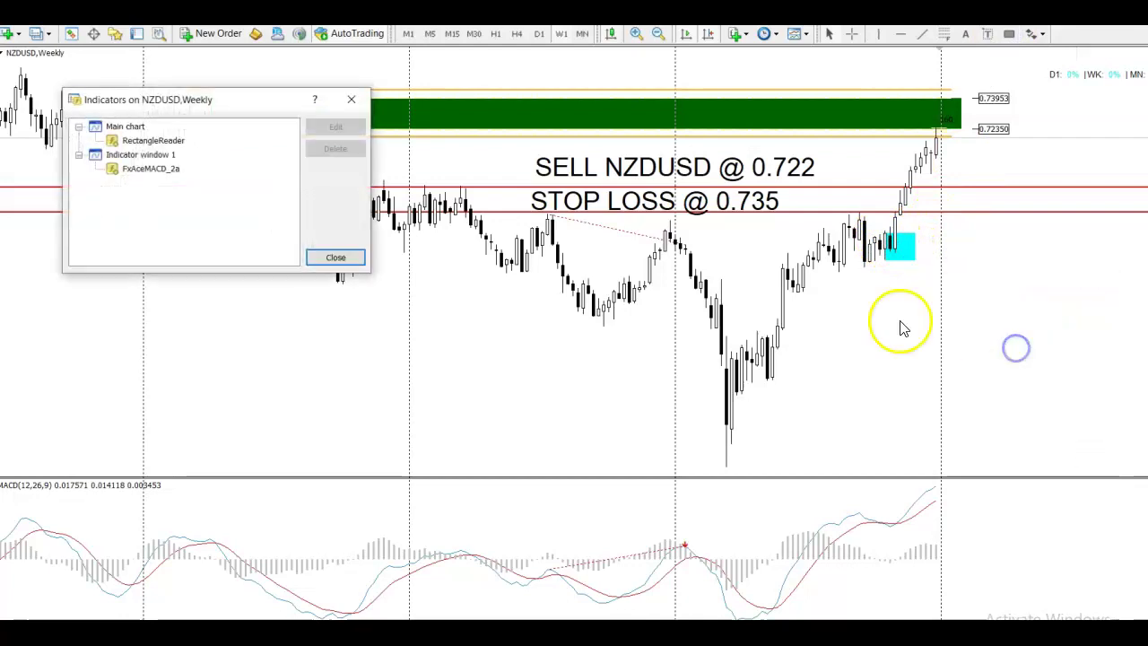
left_click(339, 260)
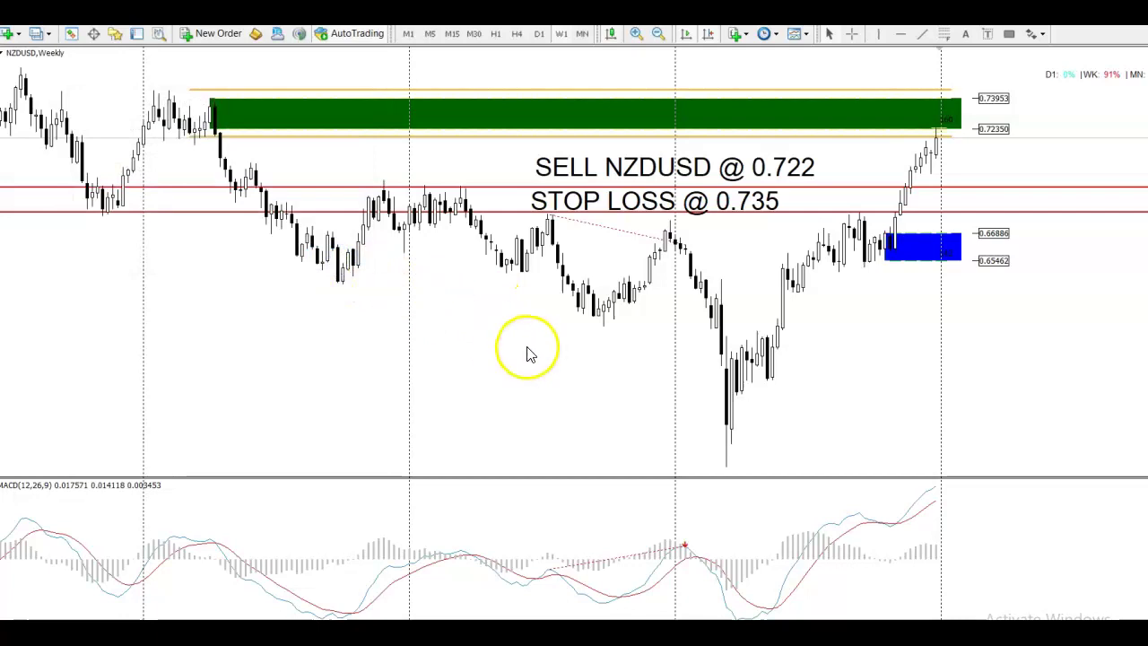
Step: Draw a cyan zone rectangle between the two red lines
left_click(1008, 34)
left_click_drag(903, 186, 966, 210)
right_click(1016, 170)
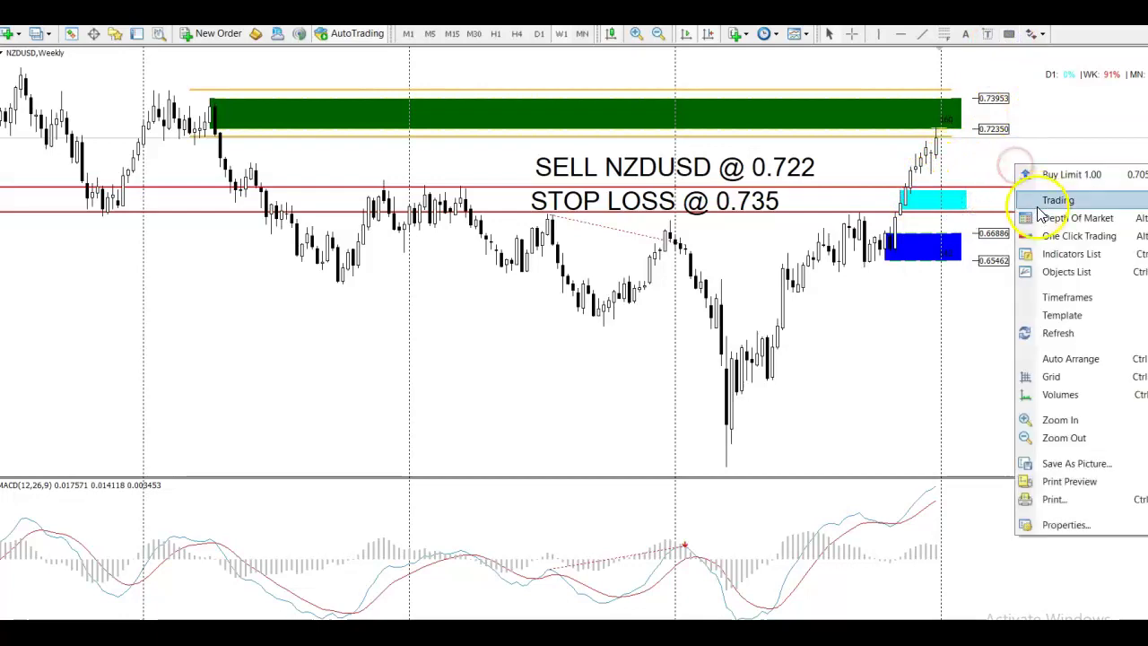
Step: Move the STOP LOSS @ 0.735 note right under the SELL note
left_click(633, 197)
double_click(634, 197)
left_click_drag(653, 196, 661, 185)
double_click(659, 202)
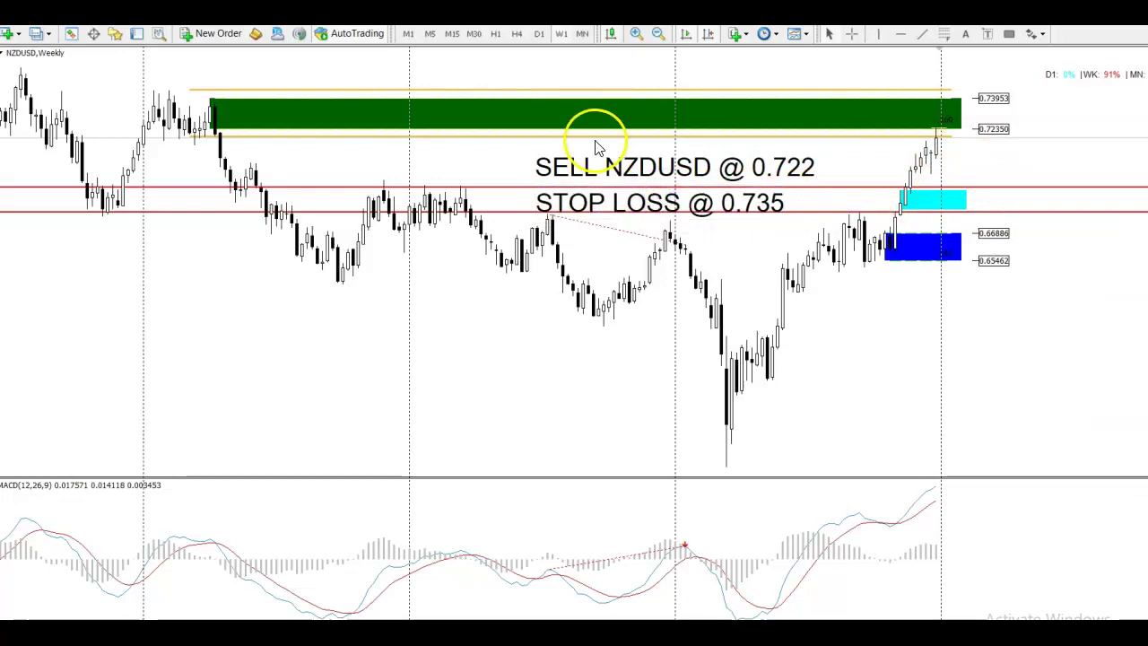
Step: Delete both red horizontal lines from the weekly chart
double_click(825, 188)
right_click(826, 188)
left_click(856, 257)
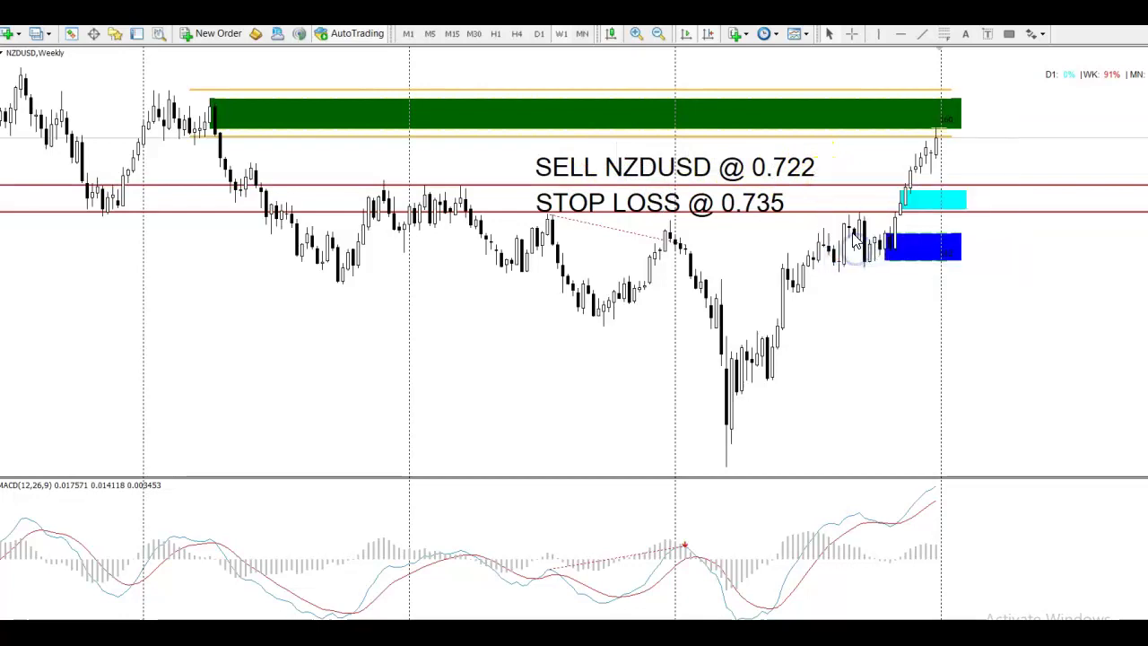
left_click(843, 188)
right_click(843, 189)
left_click(834, 189)
right_click(834, 188)
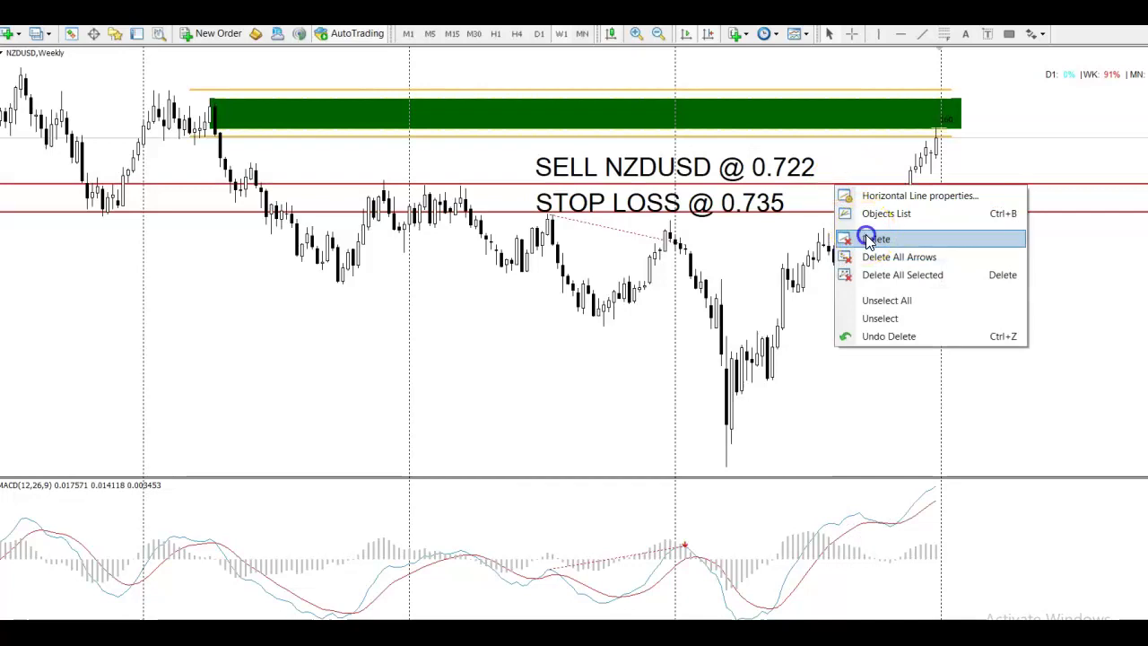
left_click(866, 235)
right_click(830, 220)
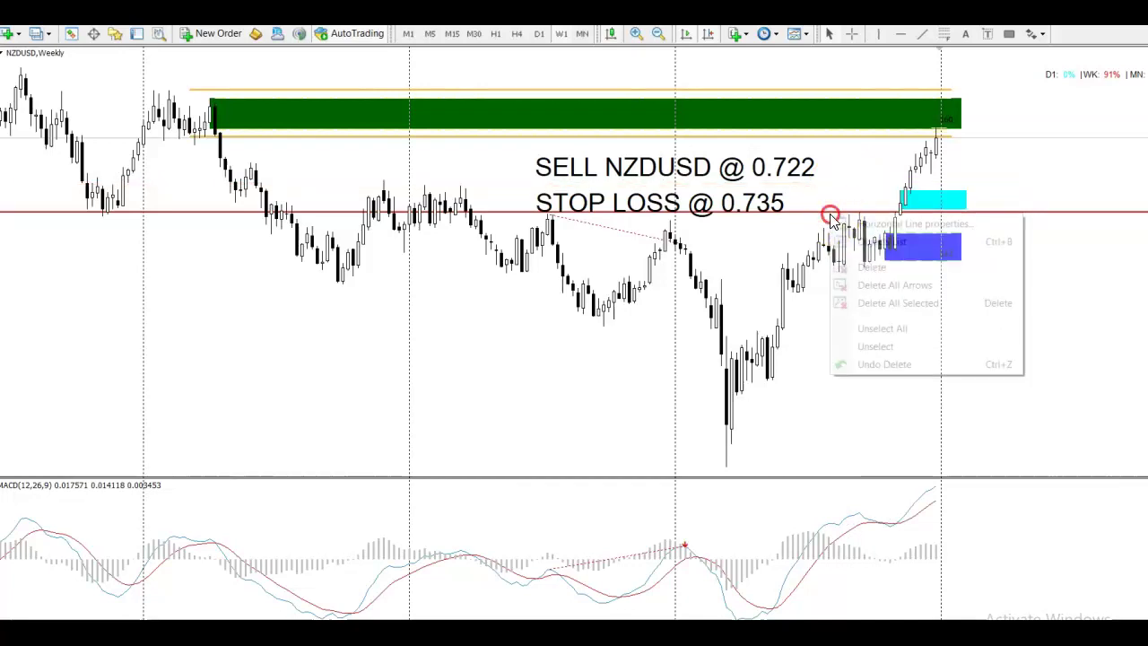
left_click(868, 260)
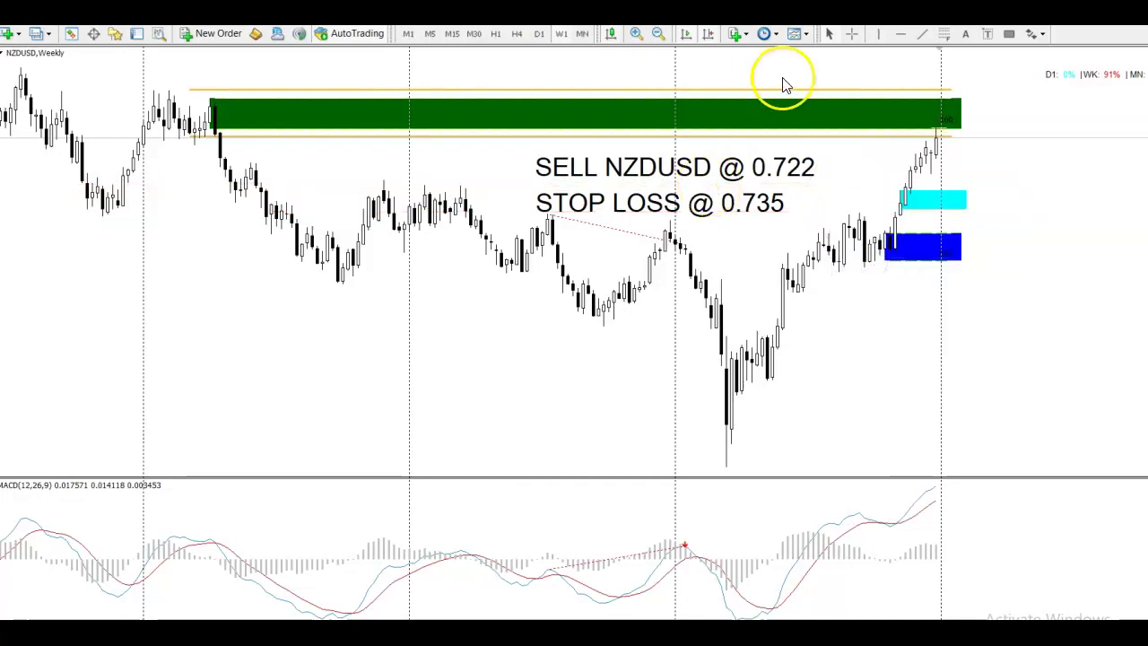
Step: Stack the SELL @ 0.722 and STOP LOSS @ 0.735 notes under the green zone, then place a new text note
double_click(639, 169)
left_click_drag(636, 171, 675, 130)
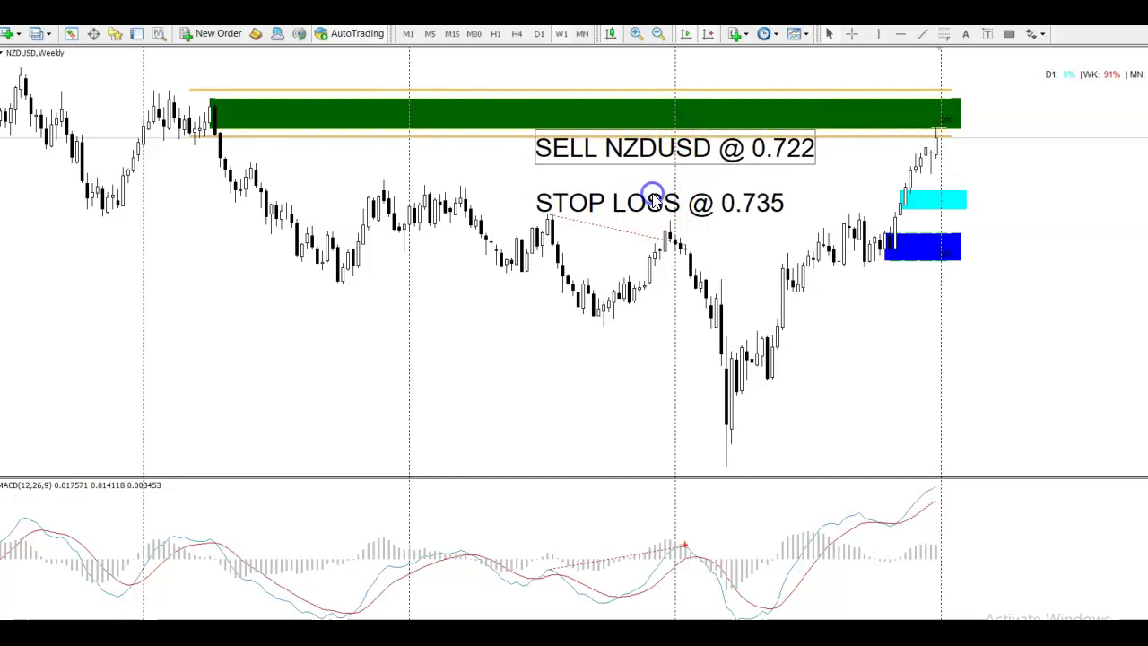
double_click(600, 198)
left_click_drag(600, 198, 661, 168)
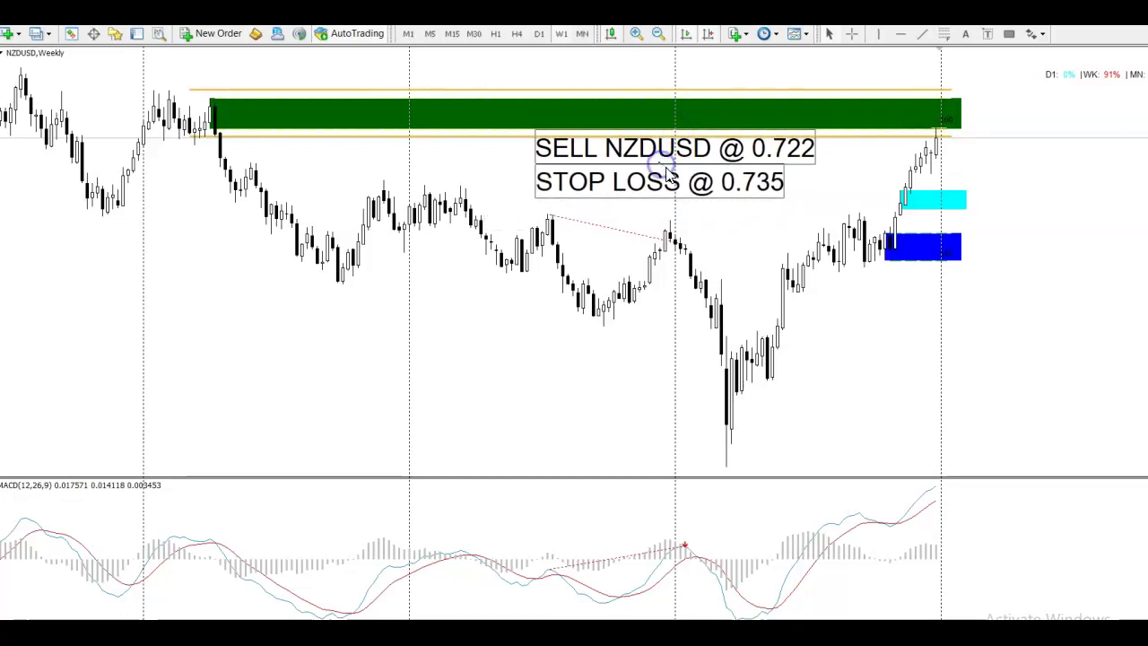
left_click(969, 35)
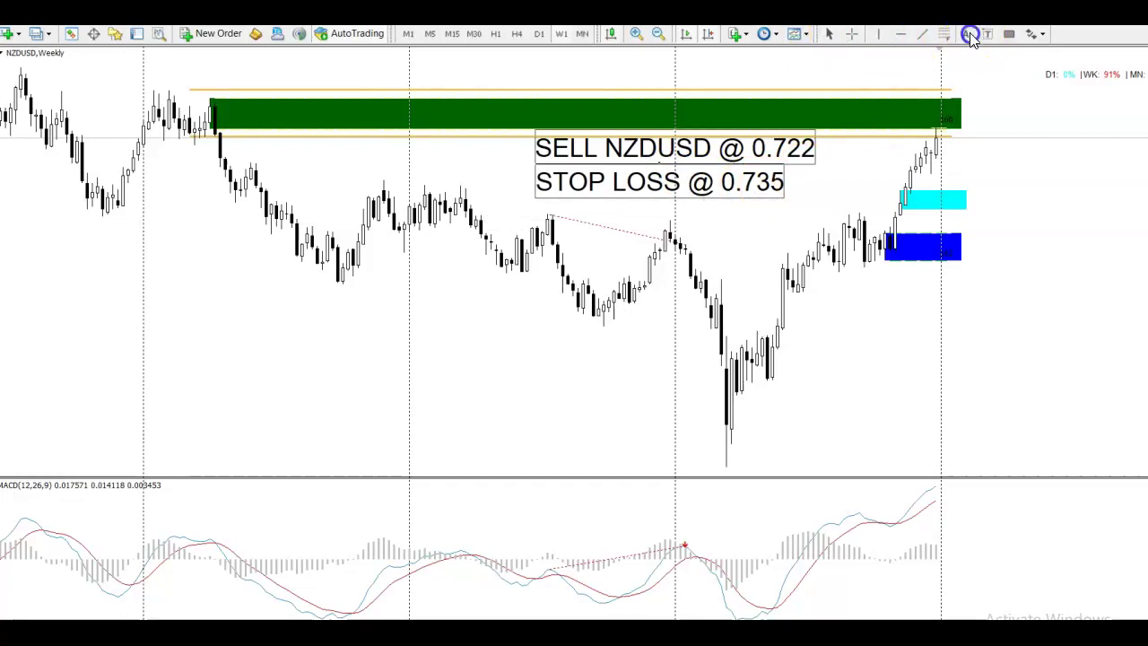
left_click(542, 210)
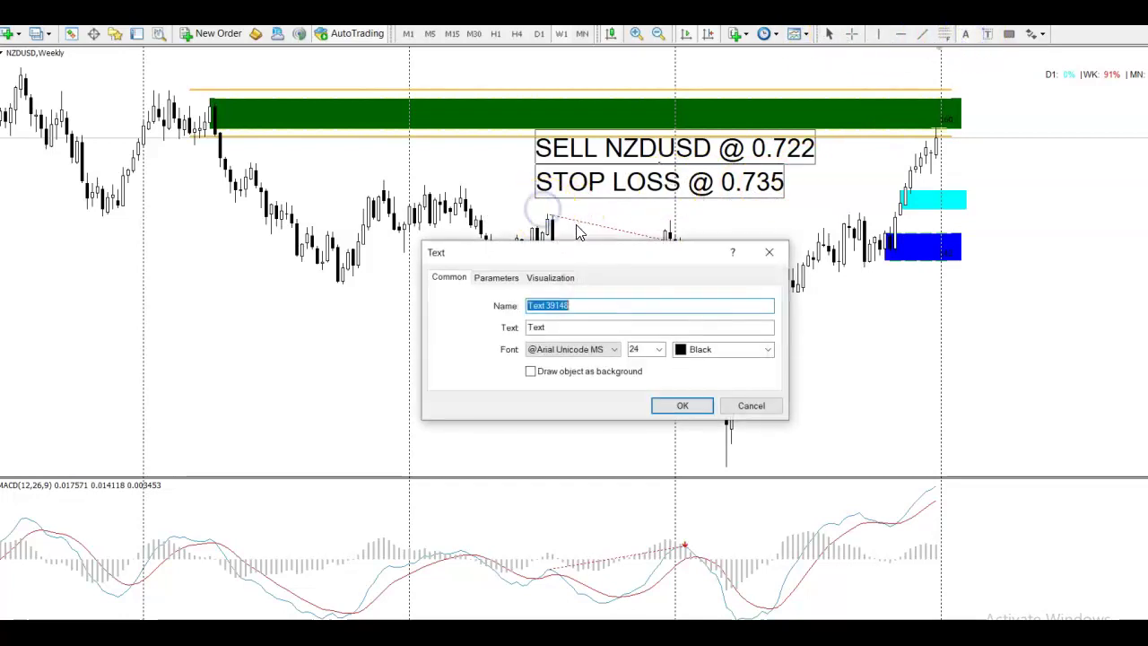
Step: Create a 'TP @ 0.68' note and centre it beneath the STOP LOSS @ 0.735 note
double_click(556, 327)
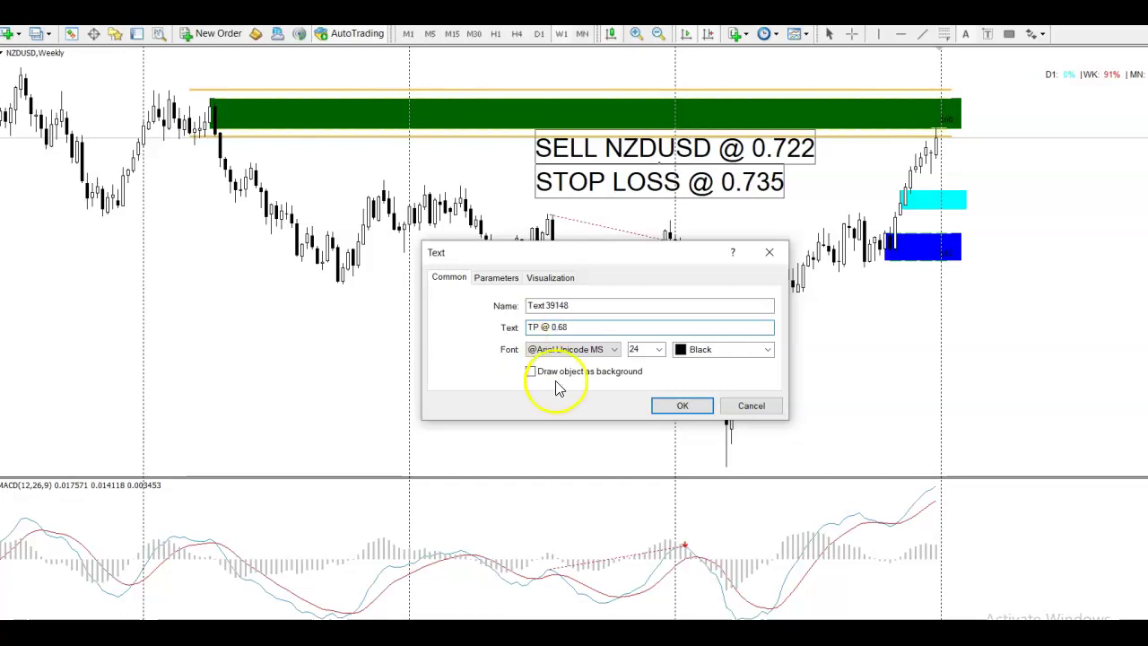
left_click(681, 405)
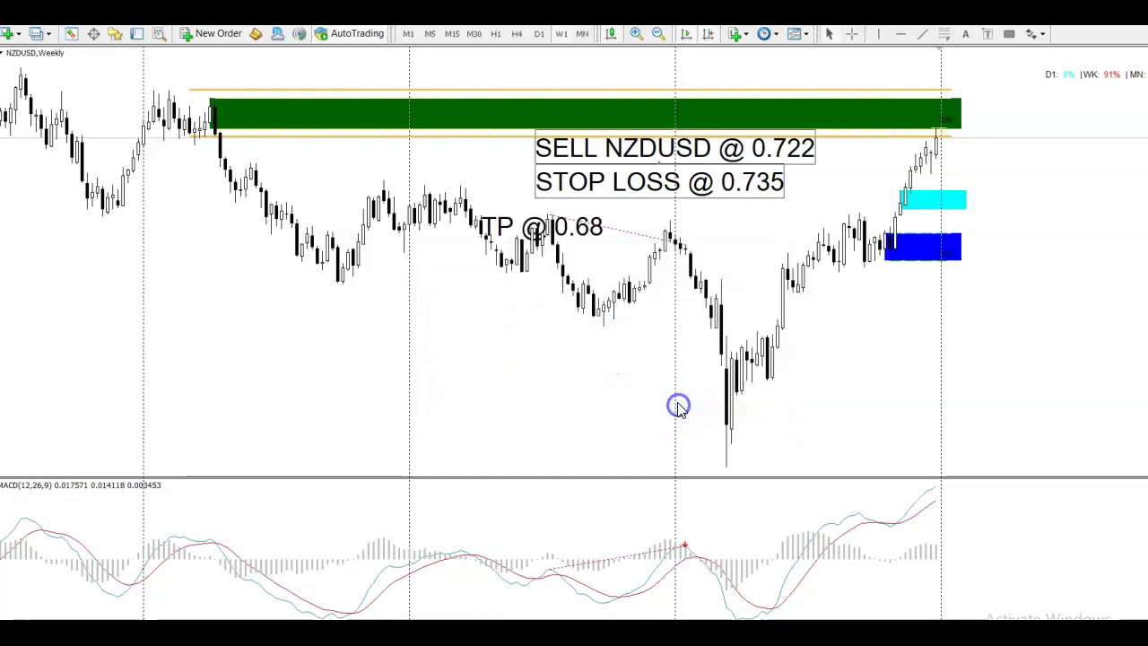
double_click(583, 229)
left_click_drag(573, 231, 603, 204)
left_click(622, 217)
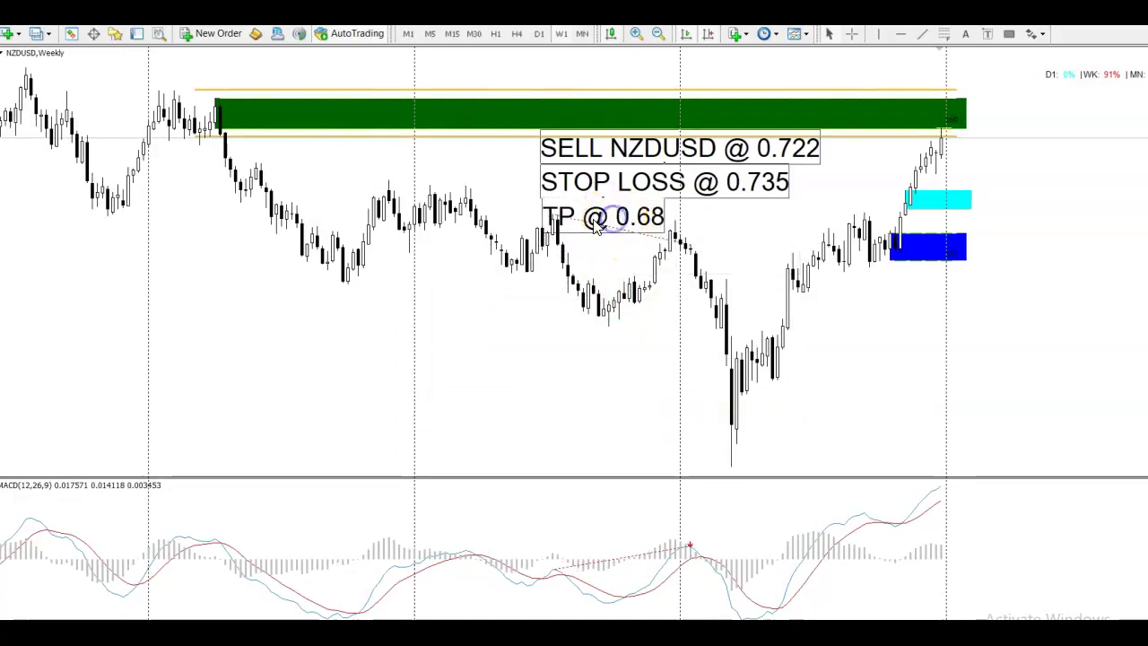
left_click_drag(594, 218, 657, 202)
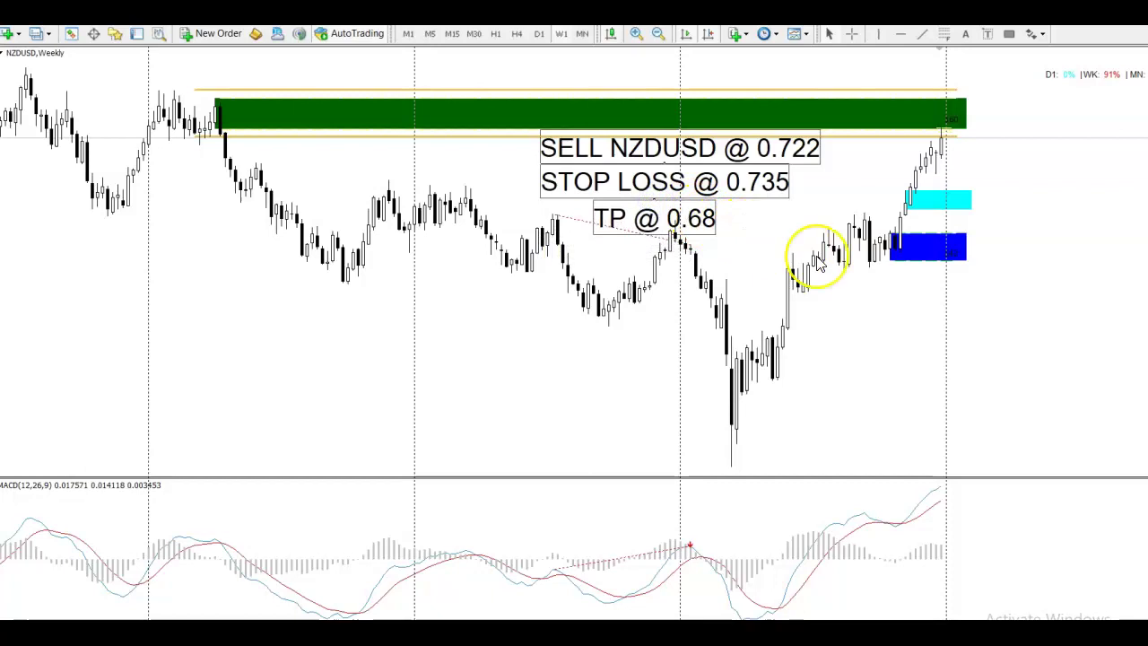